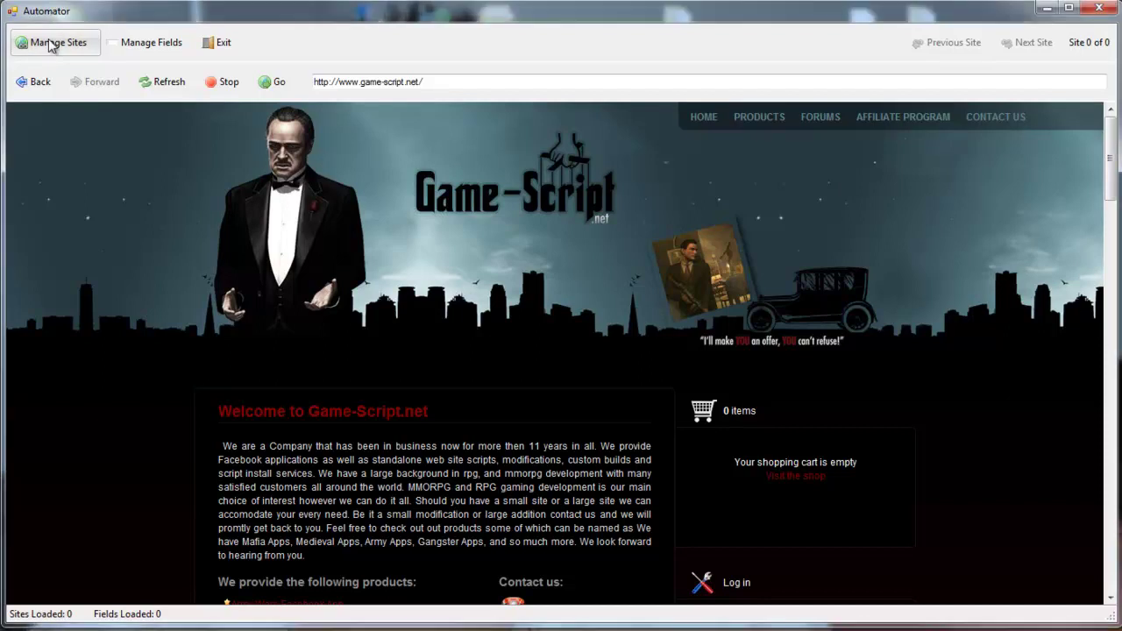
Step: Load the sites list from the file "top site list txt", look through the loaded URLs and accept the list
{"action": "left_click", "coordinate": [52, 46]}
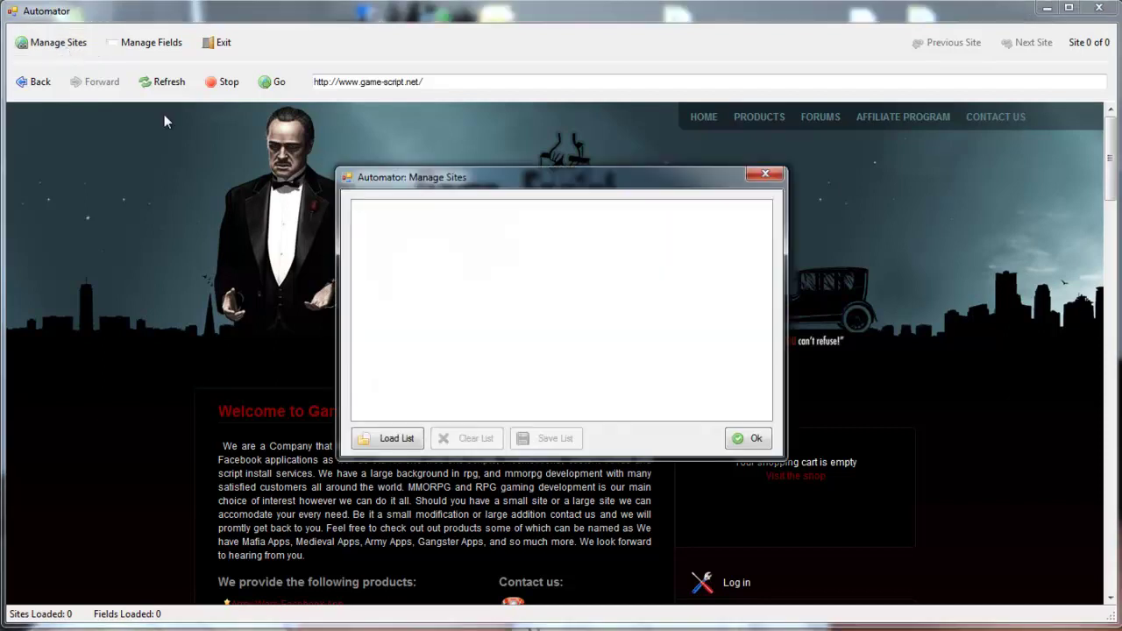
{"action": "left_click", "coordinate": [396, 439]}
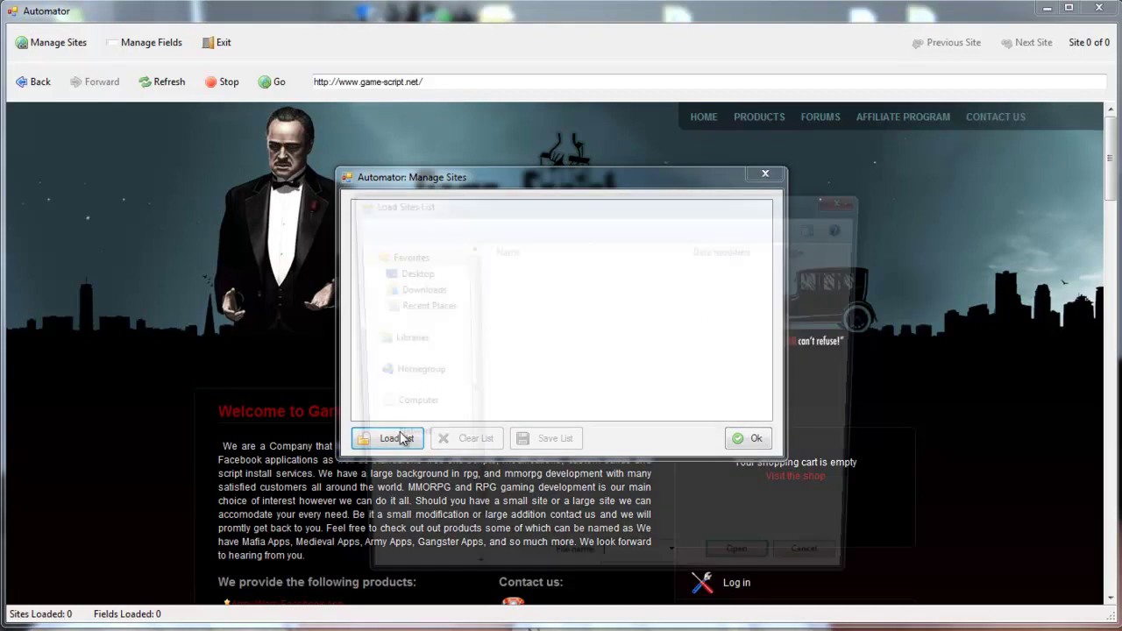
{"action": "left_click", "coordinate": [536, 370]}
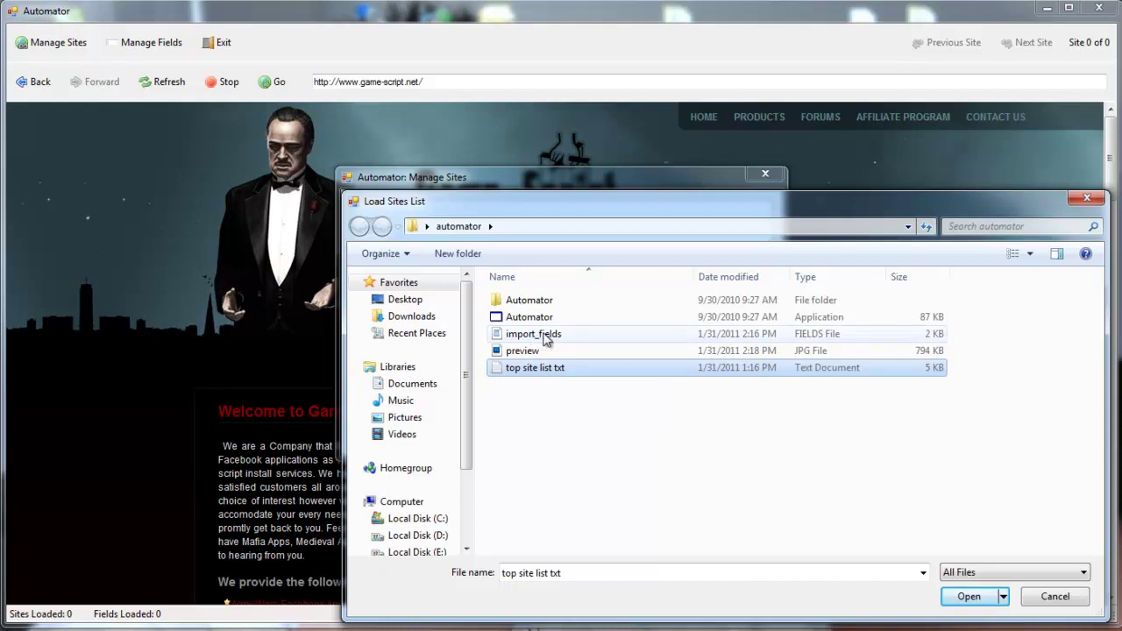
{"action": "double_click", "coordinate": [533, 372]}
{"action": "left_click", "coordinate": [440, 249]}
{"action": "scroll", "coordinate": [470, 324], "scroll_direction": "down", "scroll_amount": 8}
{"action": "scroll", "coordinate": [473, 328], "scroll_direction": "down", "scroll_amount": 10}
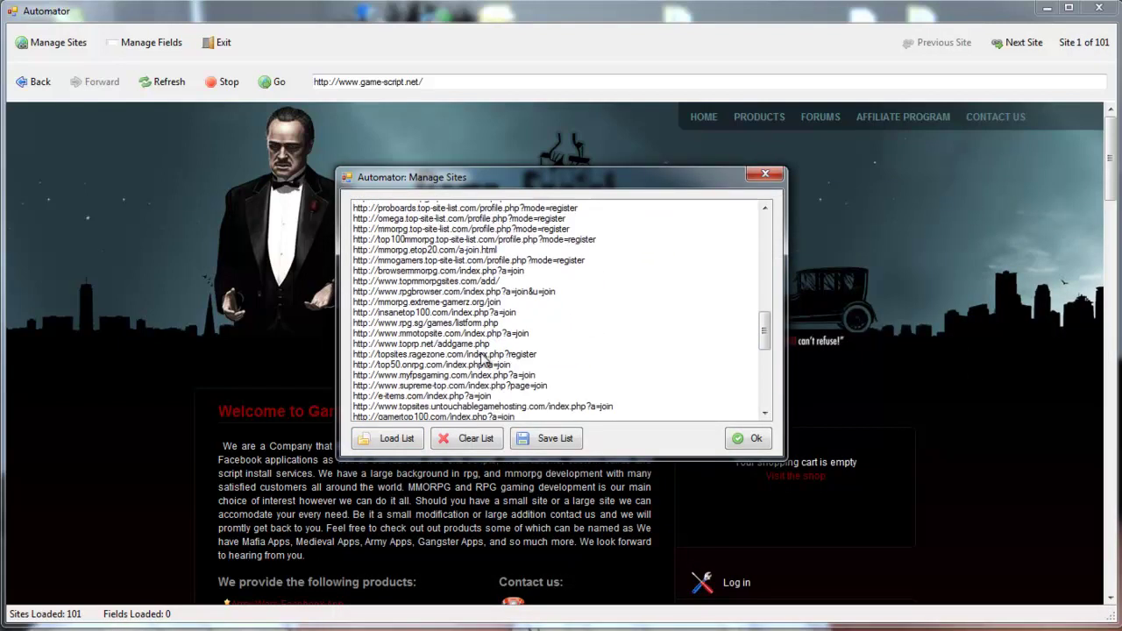
{"action": "left_click", "coordinate": [752, 440]}
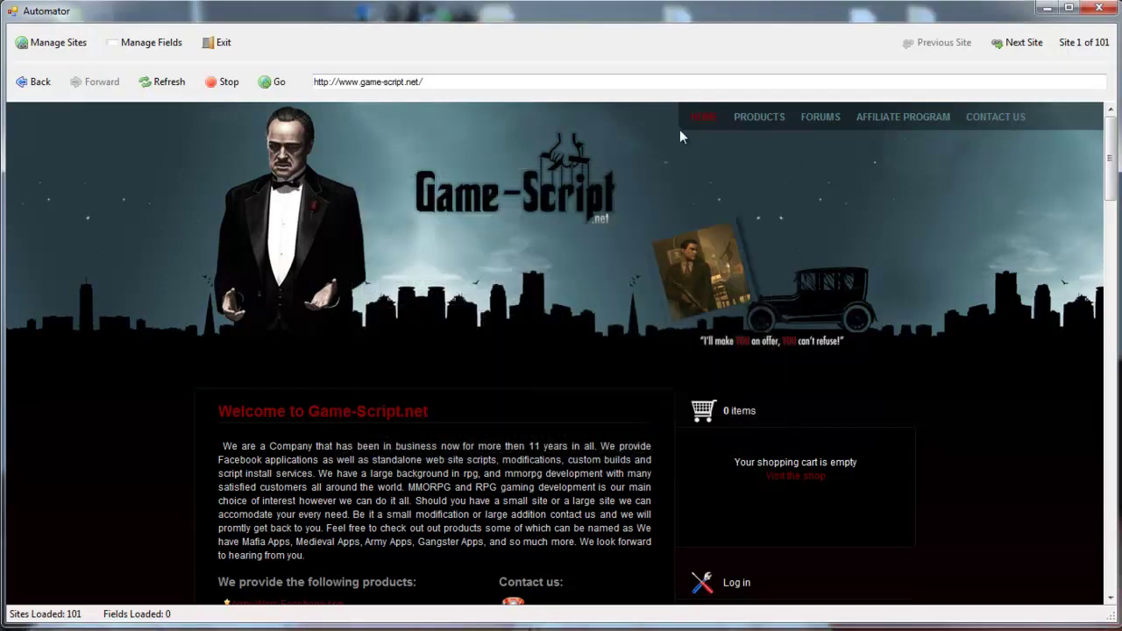
Step: Advance to the second site in the list and look over its Join Toplist registration form
{"action": "left_click", "coordinate": [1020, 44]}
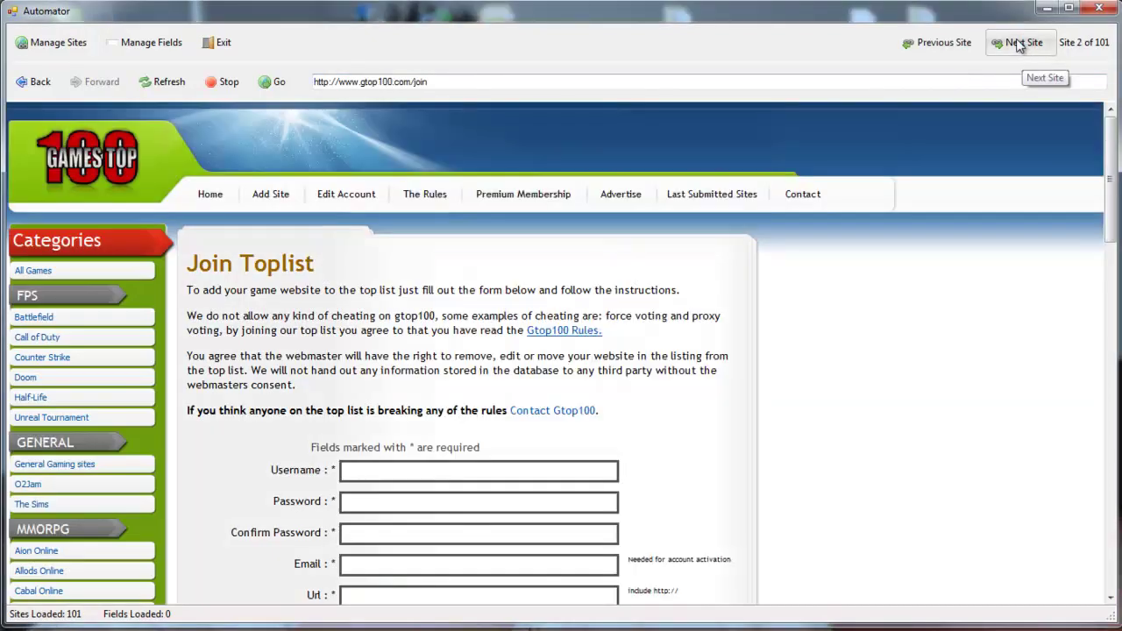
{"action": "scroll", "coordinate": [896, 324], "scroll_direction": "down", "scroll_amount": 4}
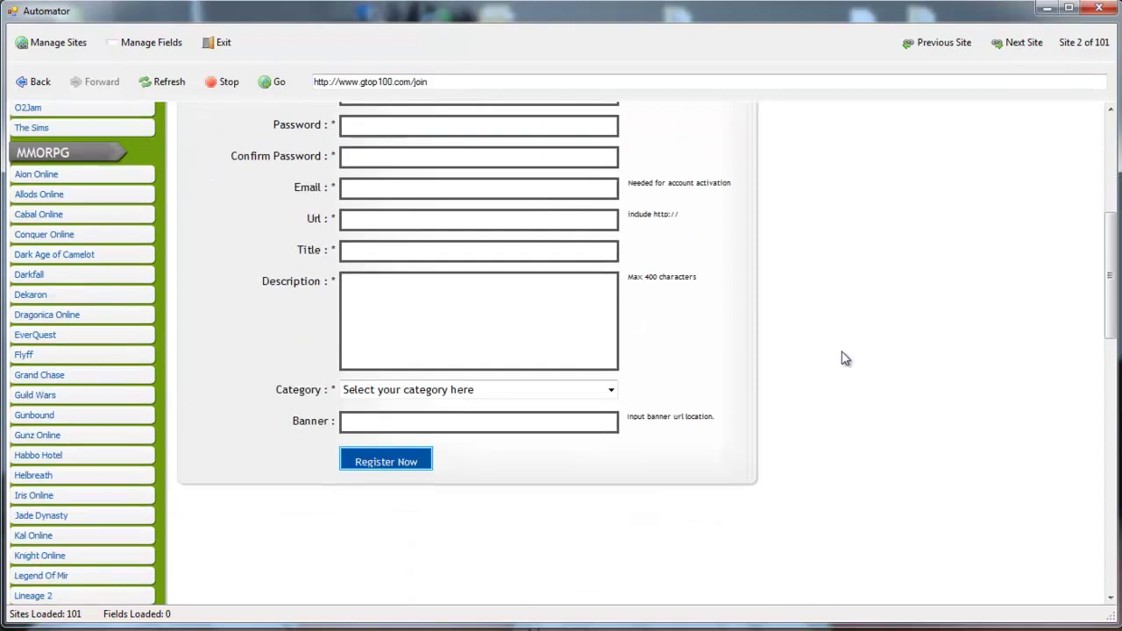
{"action": "scroll", "coordinate": [874, 342], "scroll_direction": "up", "scroll_amount": 3}
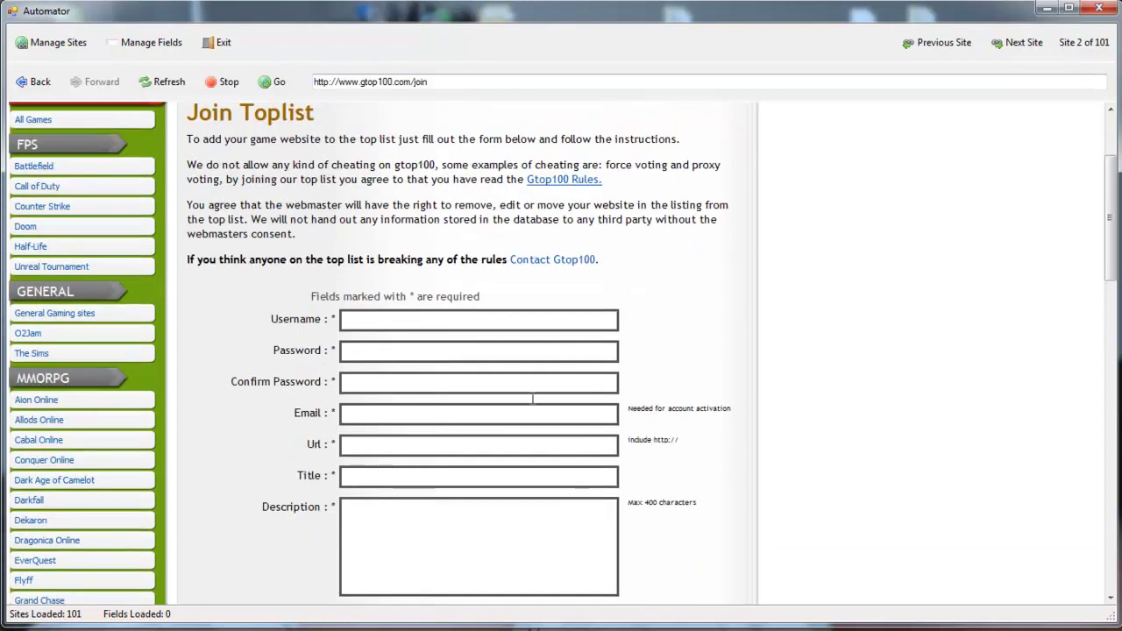
{"action": "scroll", "coordinate": [520, 517], "scroll_direction": "down", "scroll_amount": 4}
{"action": "scroll", "coordinate": [520, 522], "scroll_direction": "up", "scroll_amount": 4}
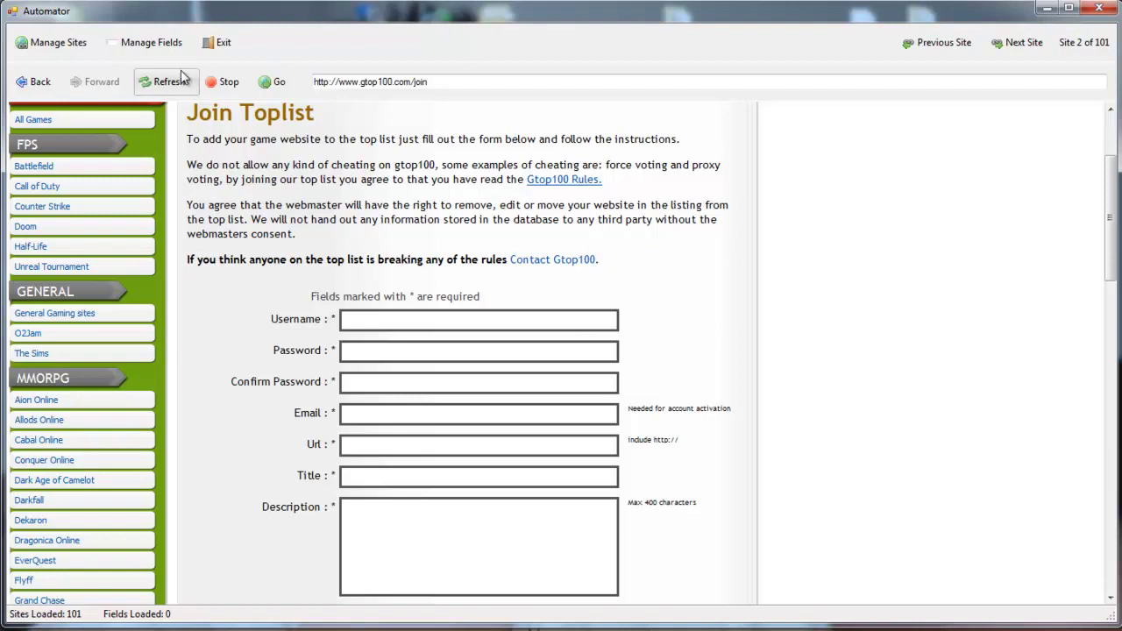
Step: Examine the field types offered for a new form field and the field list, without adding anything
{"action": "left_click", "coordinate": [151, 42]}
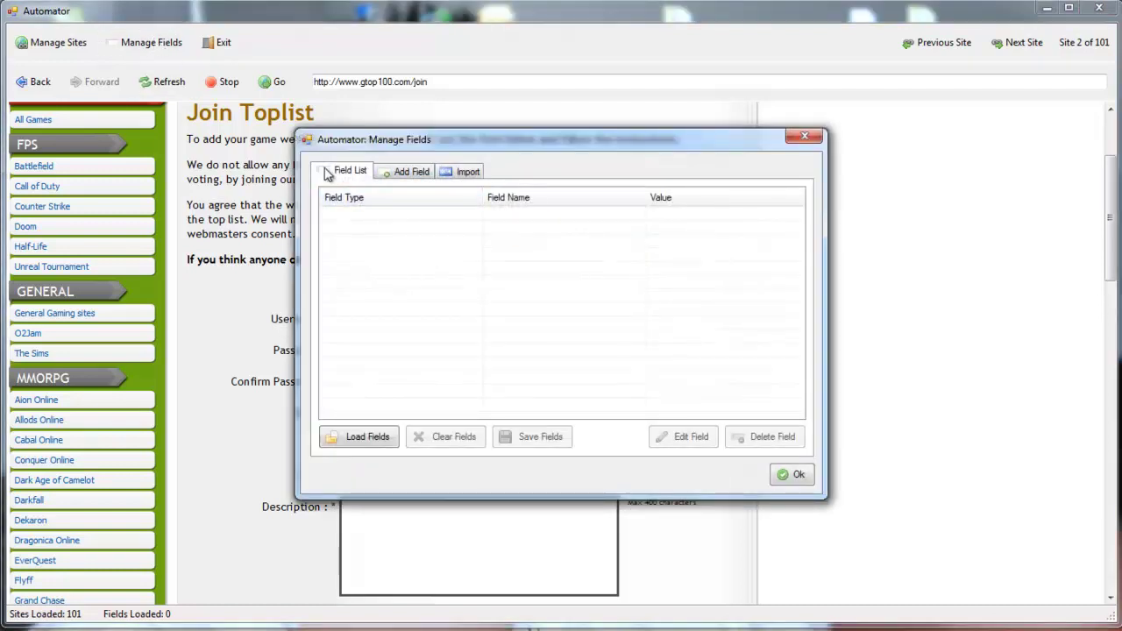
{"action": "left_click", "coordinate": [408, 172]}
{"action": "left_click", "coordinate": [614, 205]}
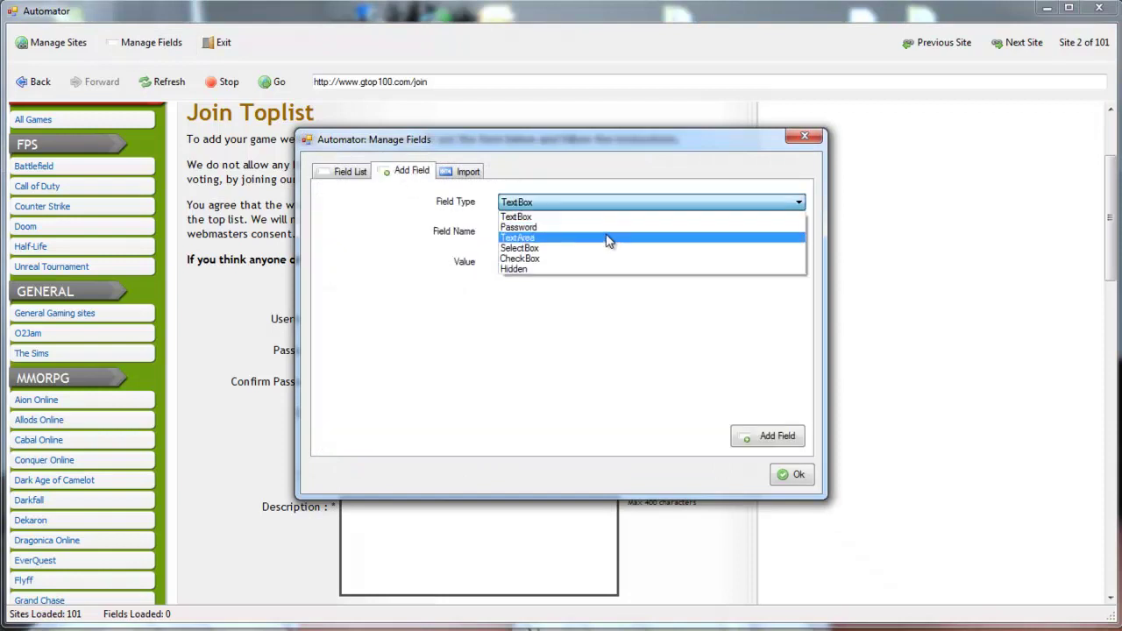
{"action": "left_click", "coordinate": [372, 204]}
{"action": "left_click", "coordinate": [347, 172]}
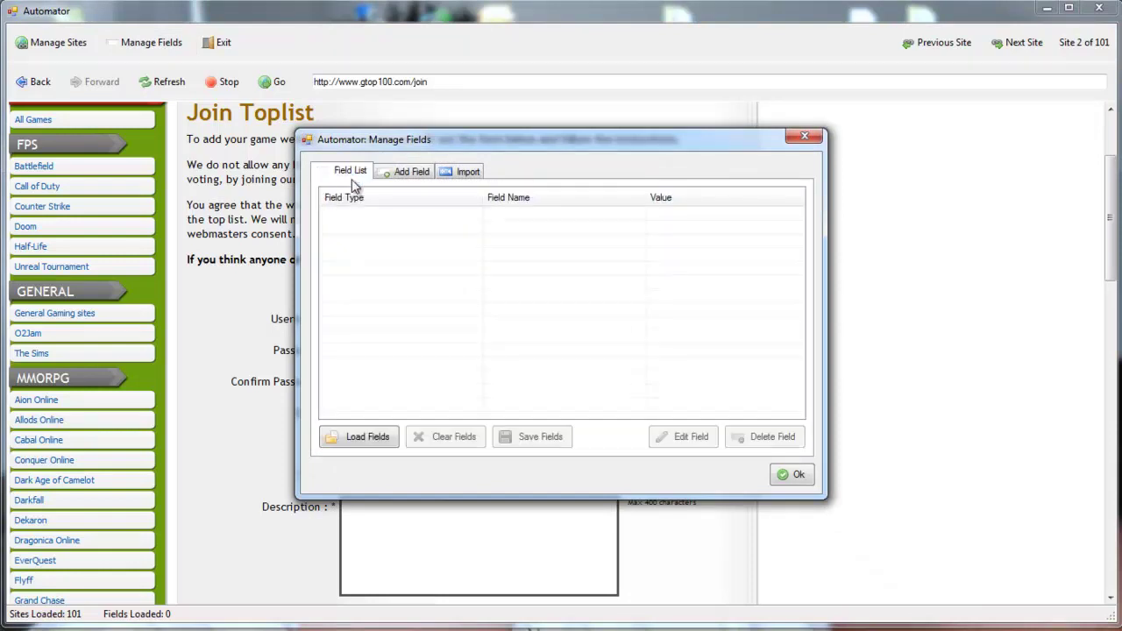
{"action": "left_click", "coordinate": [793, 474]}
Step: View the join page's HTML source and examine the name attributes of the username and password inputs, closing the source when done
{"action": "right_click", "coordinate": [706, 352]}
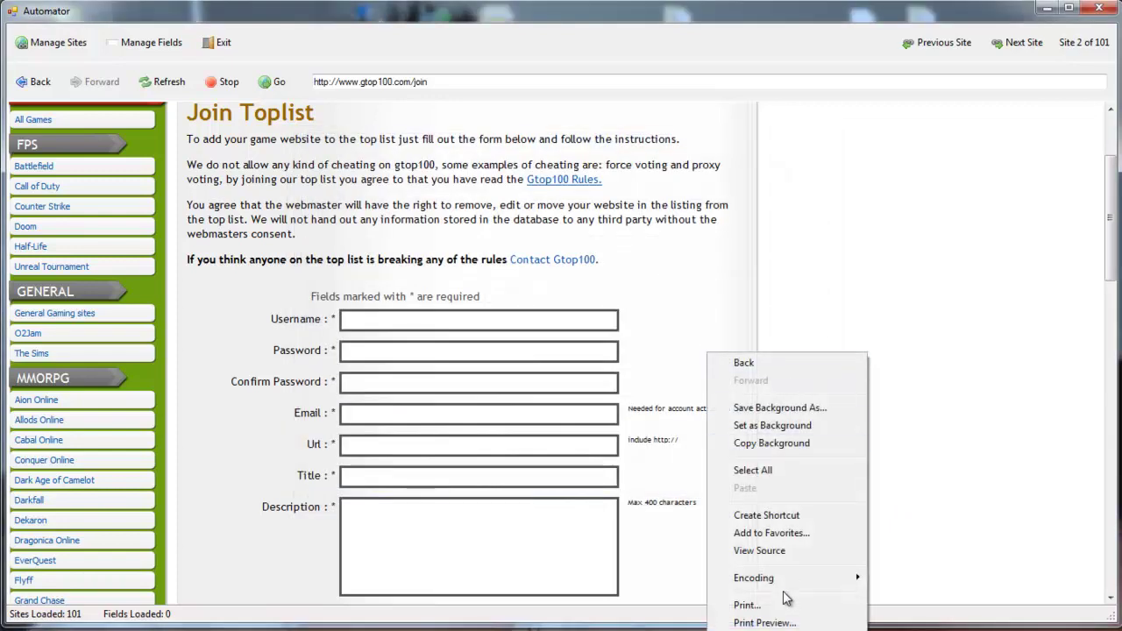
{"action": "left_click", "coordinate": [770, 550]}
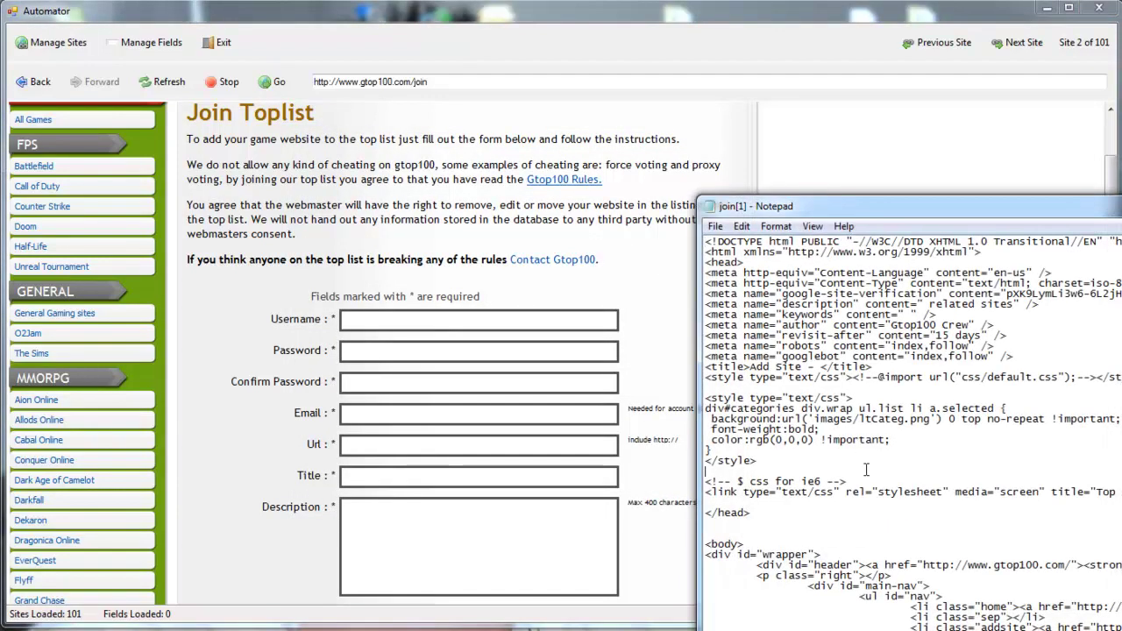
{"action": "scroll", "coordinate": [858, 442], "scroll_direction": "down", "scroll_amount": 9}
{"action": "left_click_drag", "start_coordinate": [933, 212], "coordinate": [821, 57]}
{"action": "scroll", "coordinate": [926, 351], "scroll_direction": "down", "scroll_amount": 2}
{"action": "scroll", "coordinate": [927, 351], "scroll_direction": "down", "scroll_amount": 20}
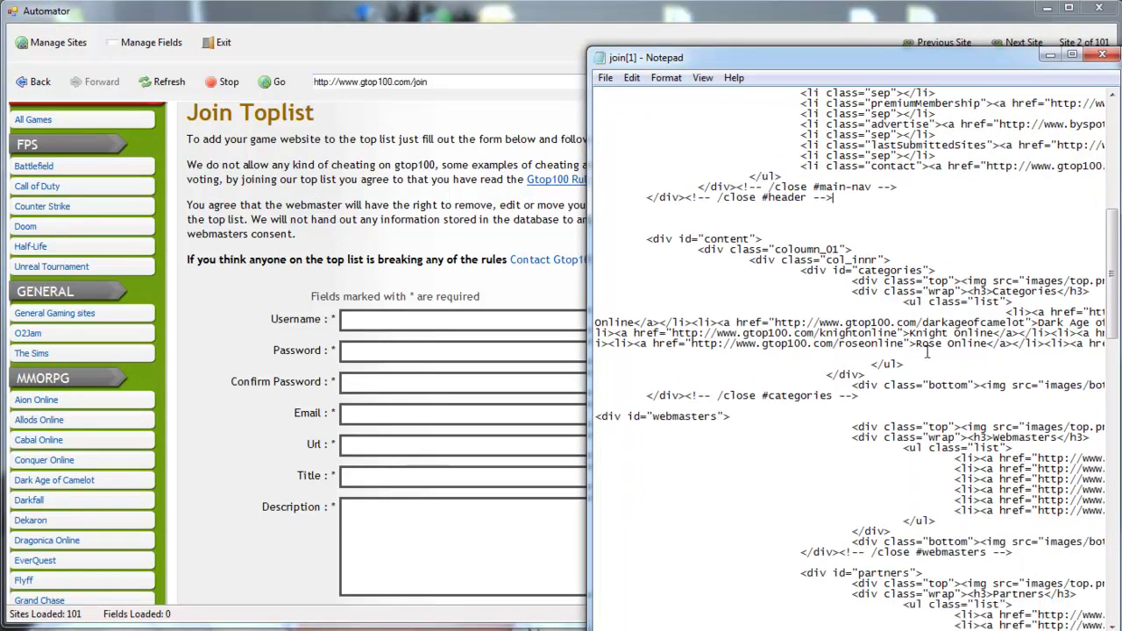
{"action": "scroll", "coordinate": [926, 351], "scroll_direction": "down", "scroll_amount": 2}
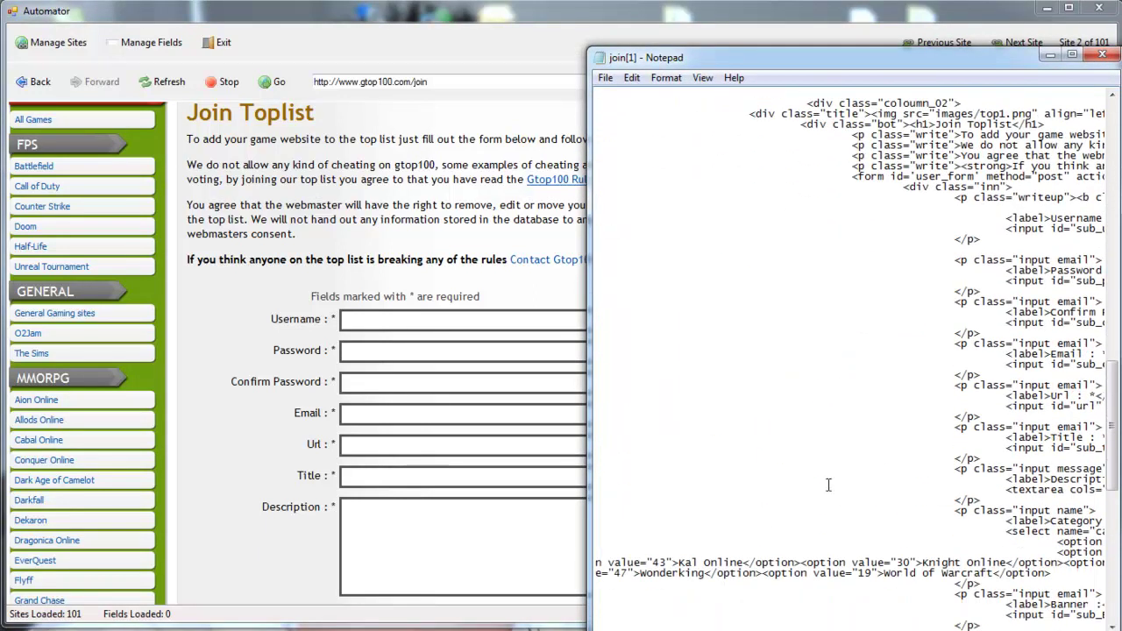
{"action": "scroll", "coordinate": [850, 350], "scroll_direction": "right", "scroll_amount": 10}
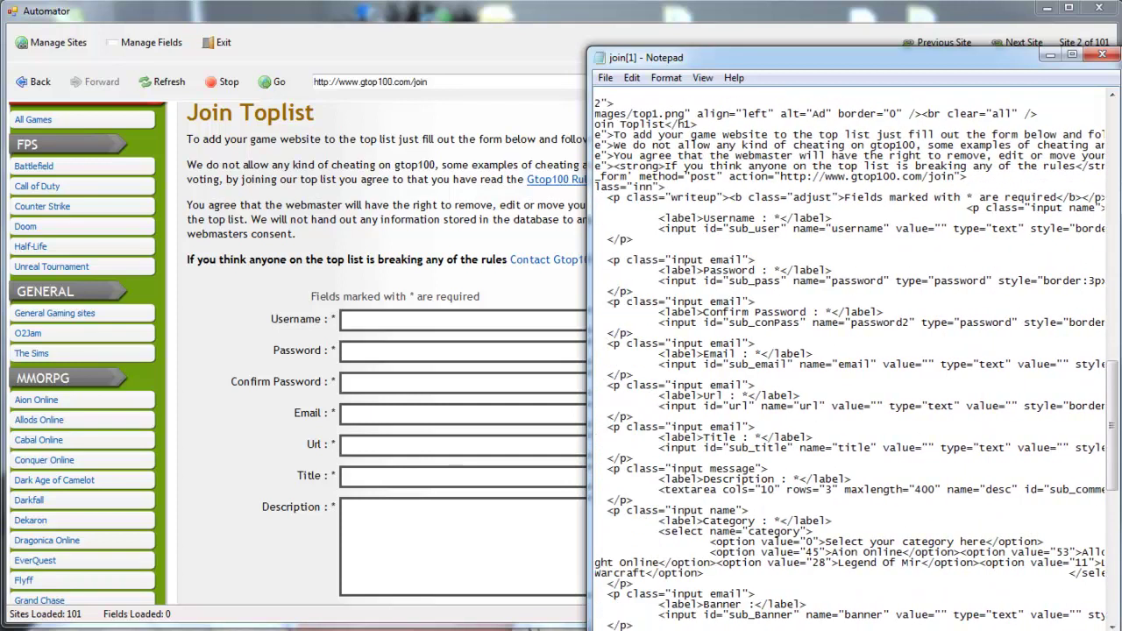
{"action": "left_click_drag", "start_coordinate": [794, 281], "coordinate": [877, 283]}
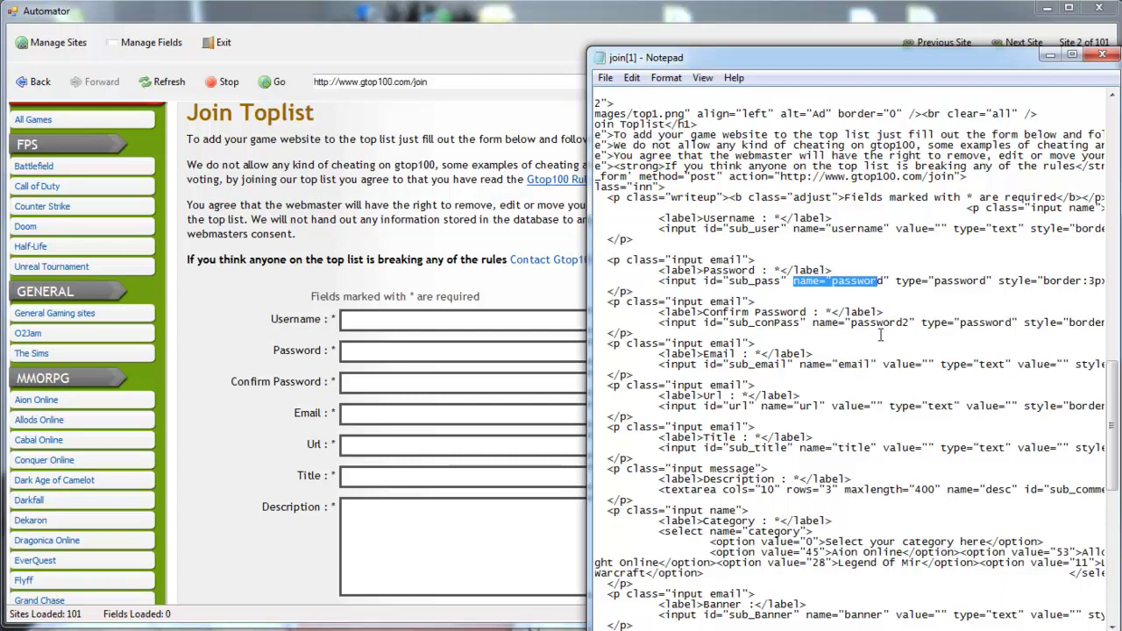
{"action": "left_click_drag", "start_coordinate": [794, 229], "coordinate": [895, 228]}
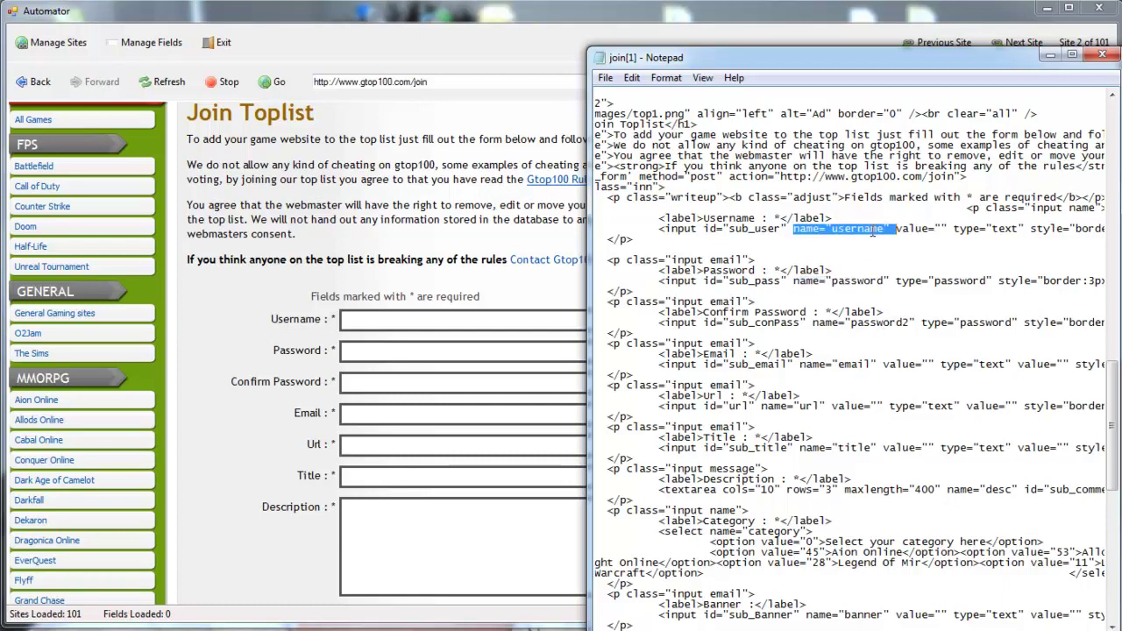
{"action": "left_click", "coordinate": [1102, 55]}
Step: Add a TextBox field named username with the value testing to the managed fields
{"action": "left_click", "coordinate": [149, 42]}
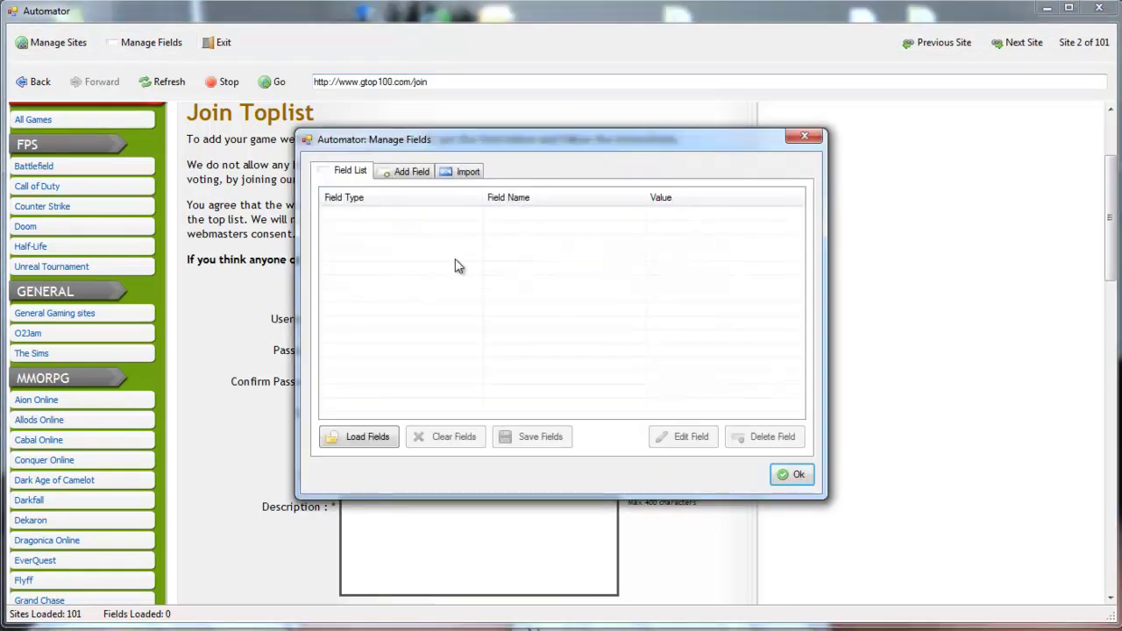
{"action": "left_click", "coordinate": [411, 172]}
{"action": "left_click", "coordinate": [567, 203]}
{"action": "left_click", "coordinate": [564, 216]}
{"action": "left_click", "coordinate": [552, 231]}
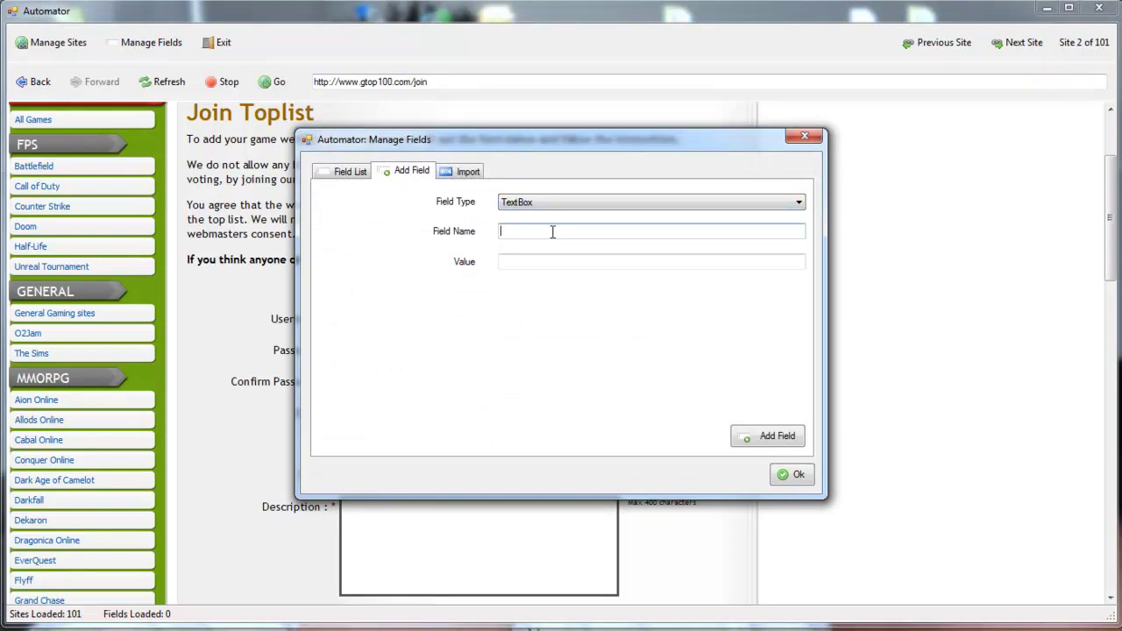
{"action": "key", "text": "Tab"}
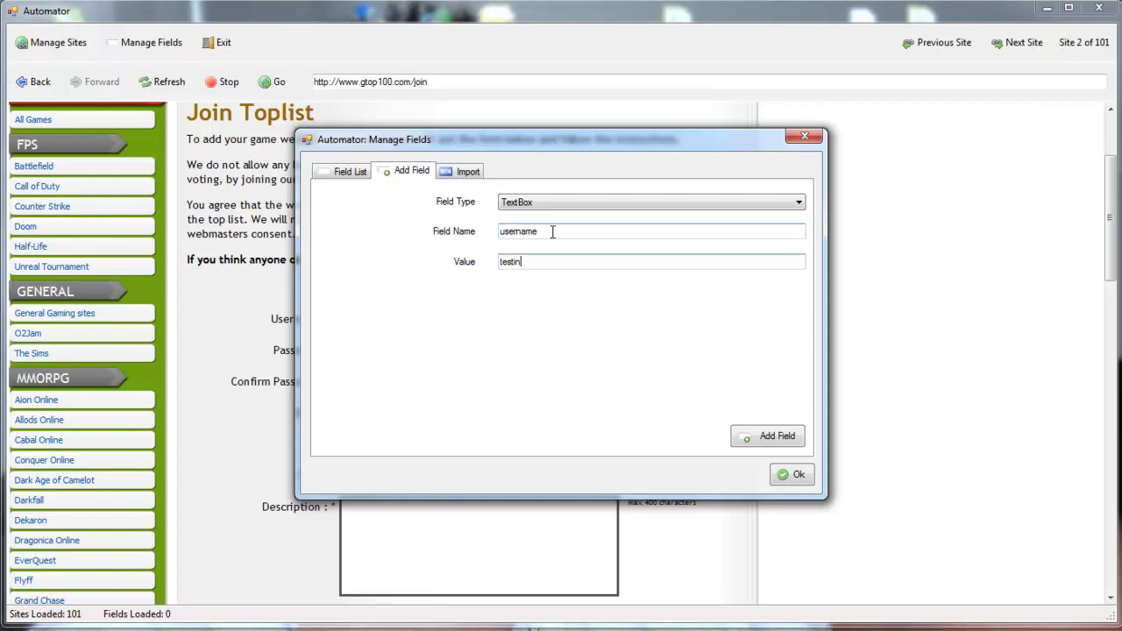
{"action": "left_click", "coordinate": [773, 441]}
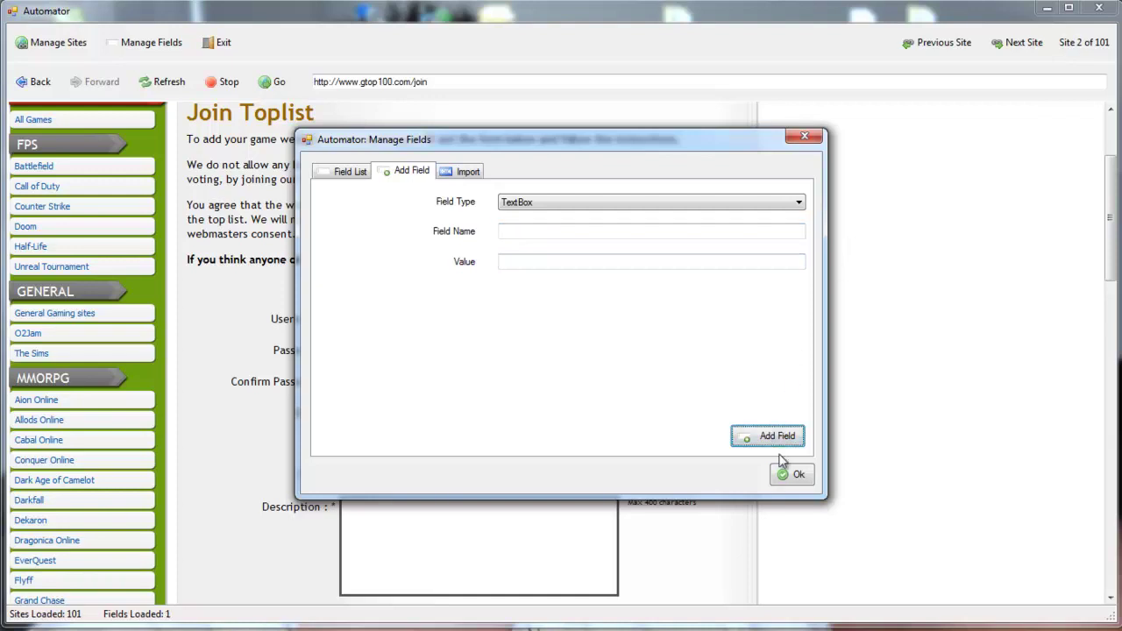
{"action": "left_click", "coordinate": [791, 476]}
Step: Reload the gtop100 join page by stepping to the previous site and back, and check its Username entry
{"action": "left_click", "coordinate": [940, 42]}
{"action": "left_click", "coordinate": [1013, 44]}
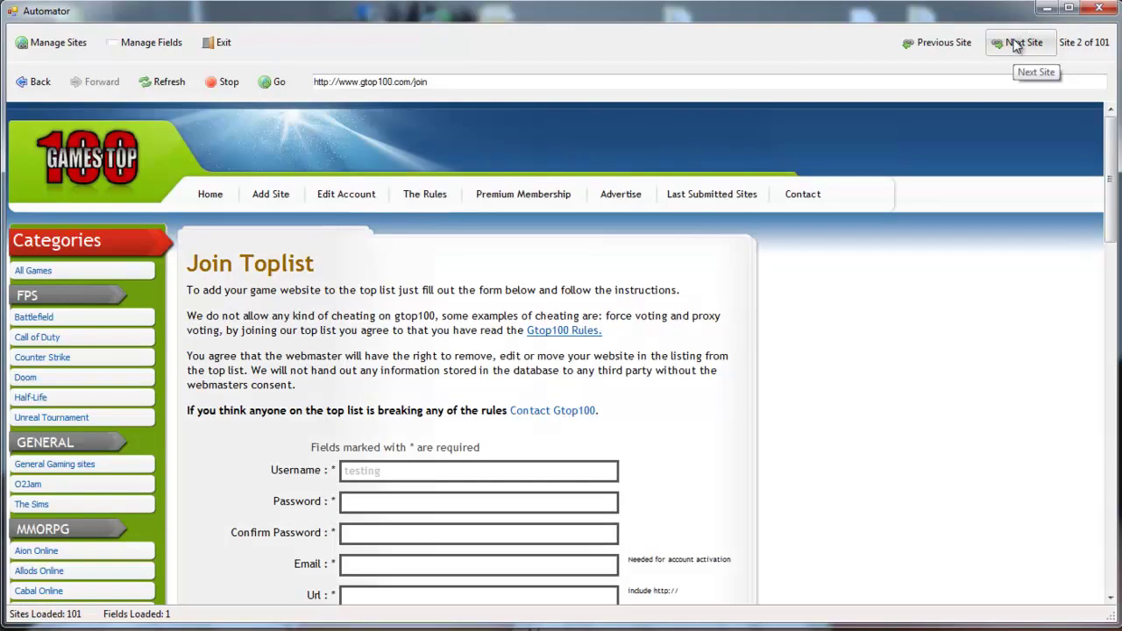
{"action": "double_click", "coordinate": [357, 471]}
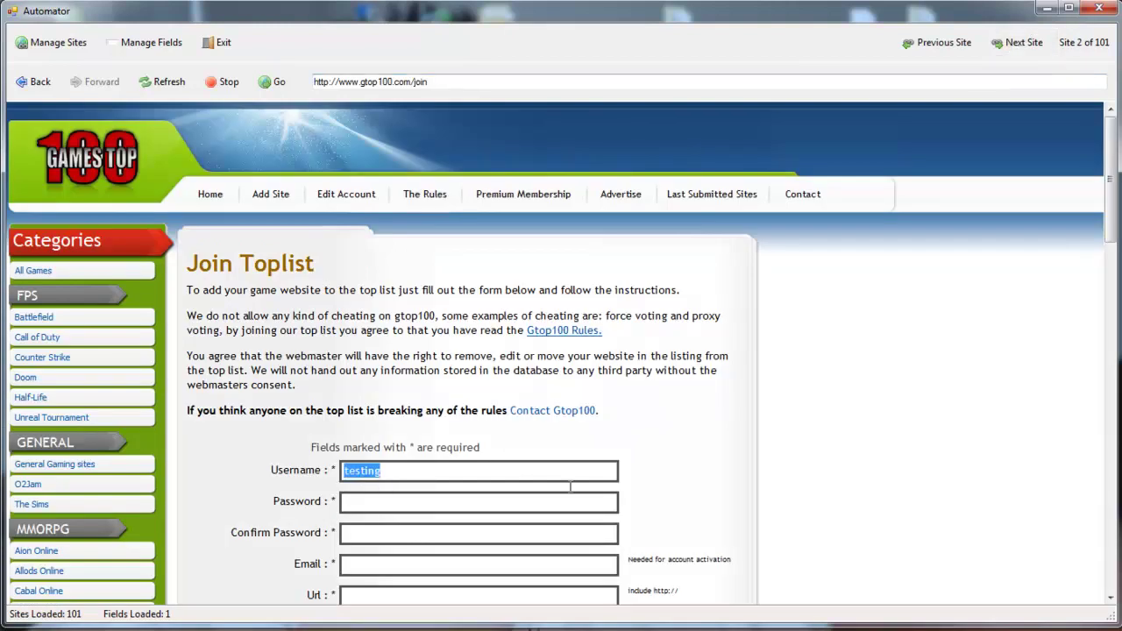
{"action": "scroll", "coordinate": [814, 482], "scroll_direction": "down", "scroll_amount": 5}
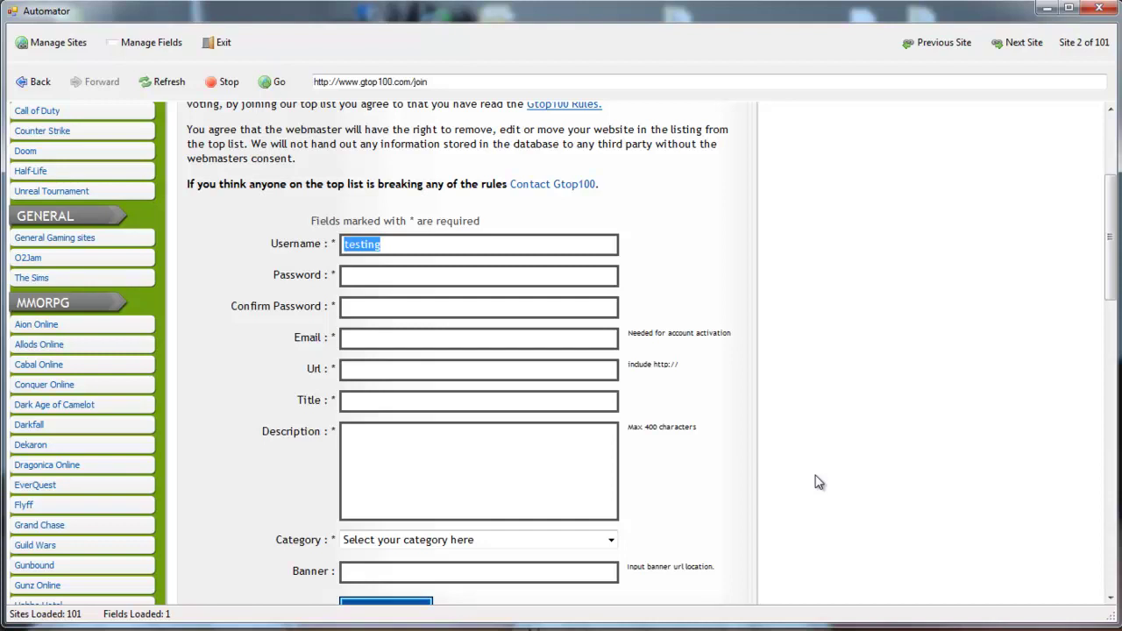
{"action": "left_click", "coordinate": [587, 217]}
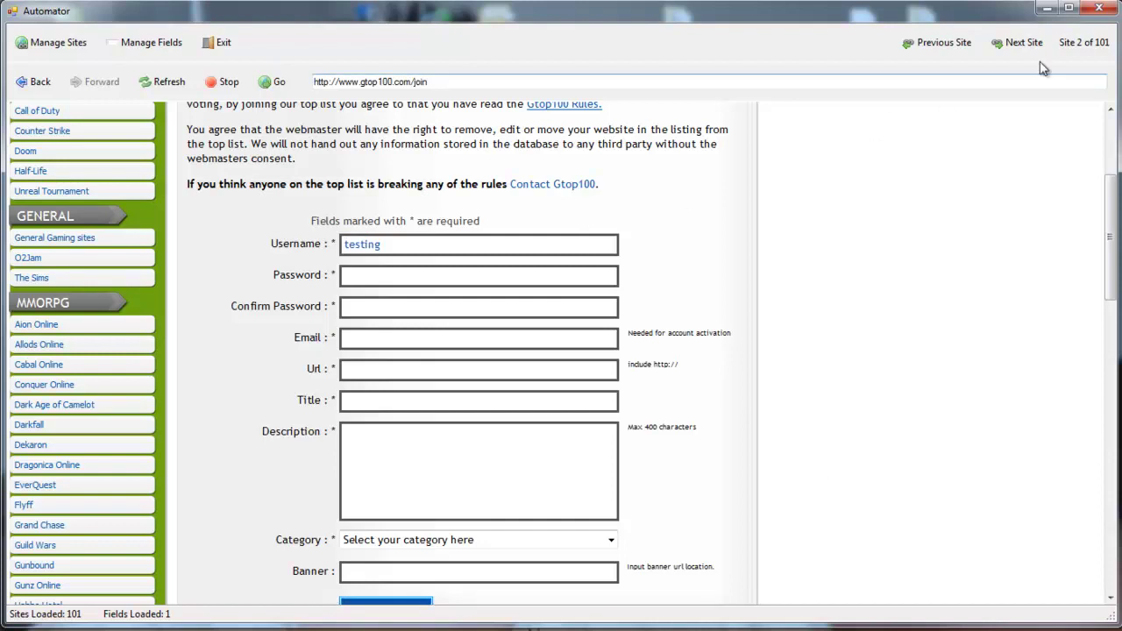
Step: Advance through the list to site 7, the topgamesites.org join page, and check its registration form
{"action": "left_click", "coordinate": [1026, 43]}
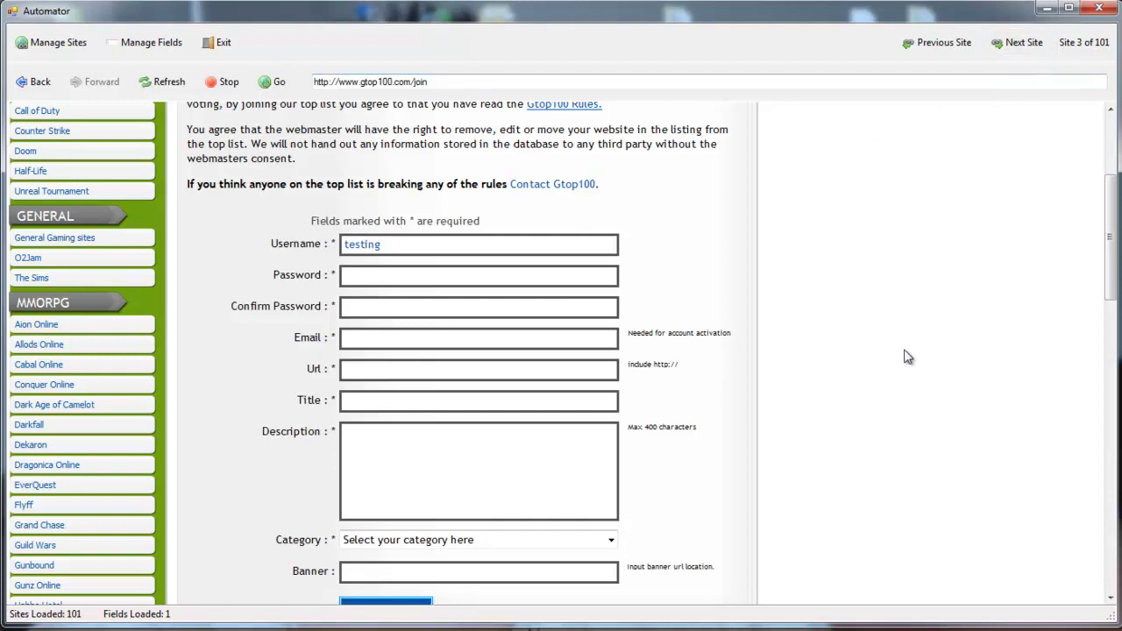
{"action": "left_click", "coordinate": [1016, 42]}
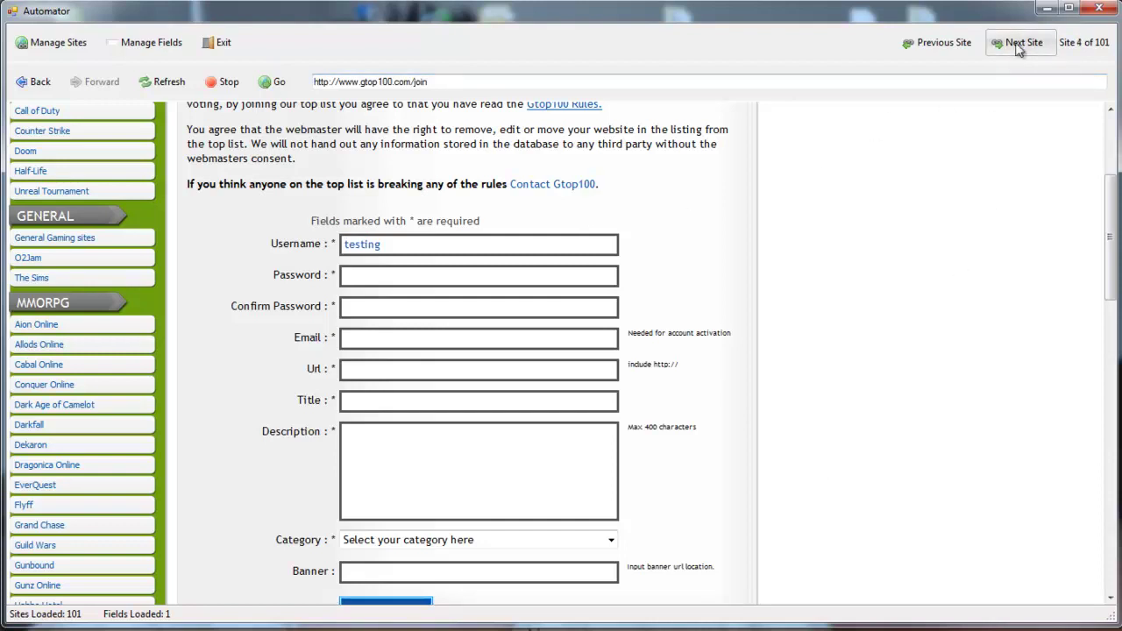
{"action": "left_click", "coordinate": [1018, 43]}
{"action": "left_click", "coordinate": [1019, 43]}
{"action": "left_click", "coordinate": [1018, 43]}
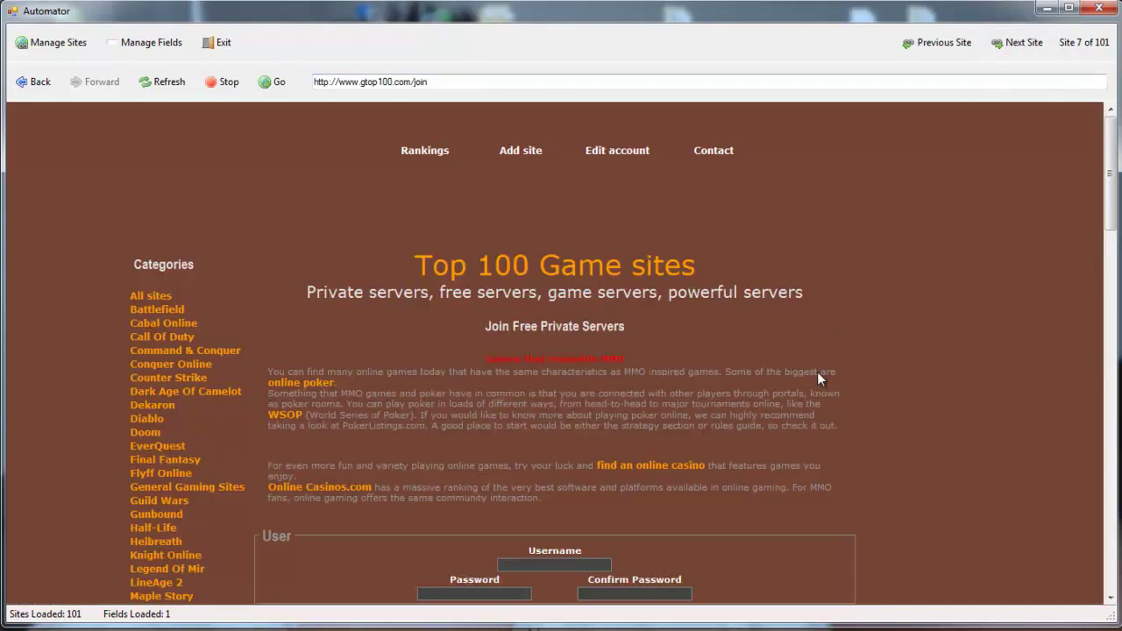
{"action": "scroll", "coordinate": [816, 400], "scroll_direction": "up", "scroll_amount": 1}
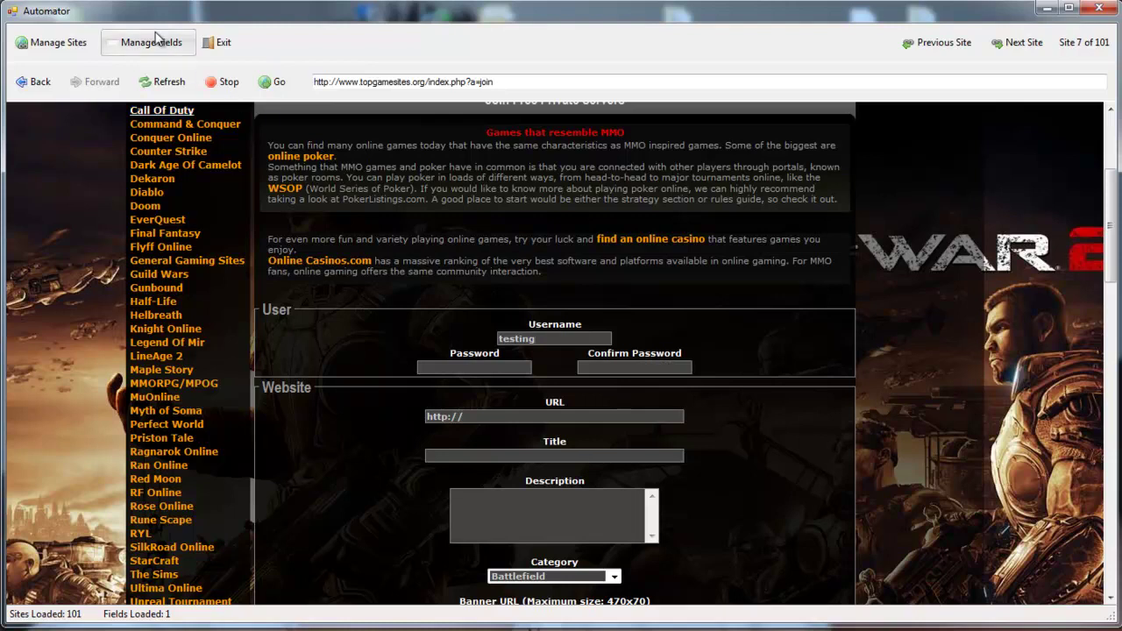
Step: Clear all fields from the managed field list and confirm the removal
{"action": "left_click", "coordinate": [153, 42]}
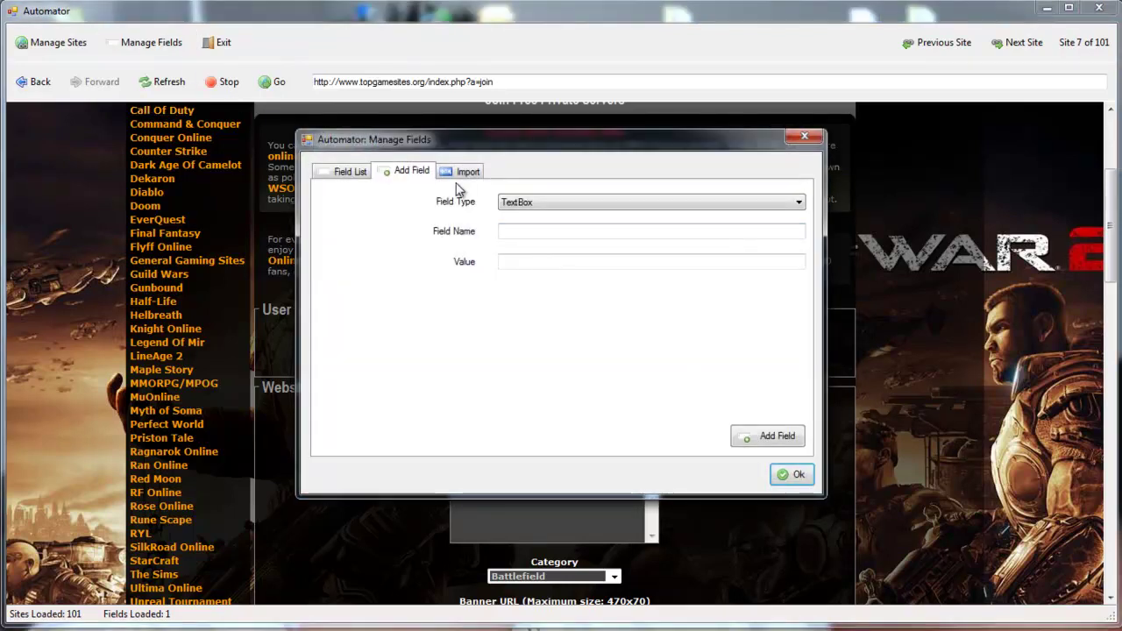
{"action": "left_click", "coordinate": [354, 173]}
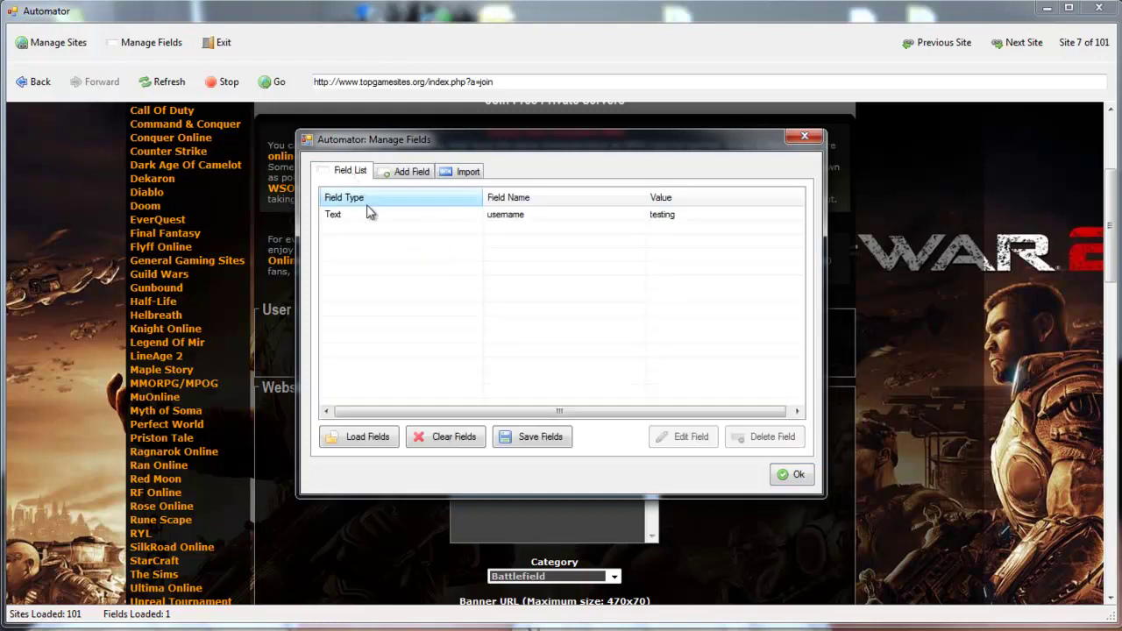
{"action": "left_click", "coordinate": [430, 219]}
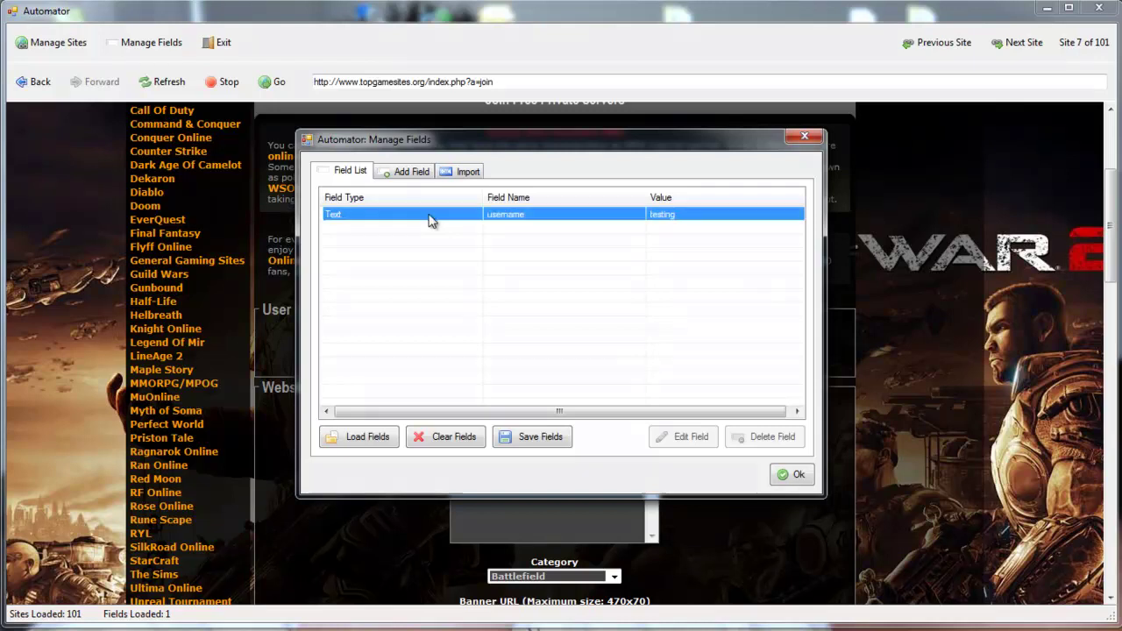
{"action": "left_click", "coordinate": [444, 438]}
{"action": "left_click", "coordinate": [577, 479]}
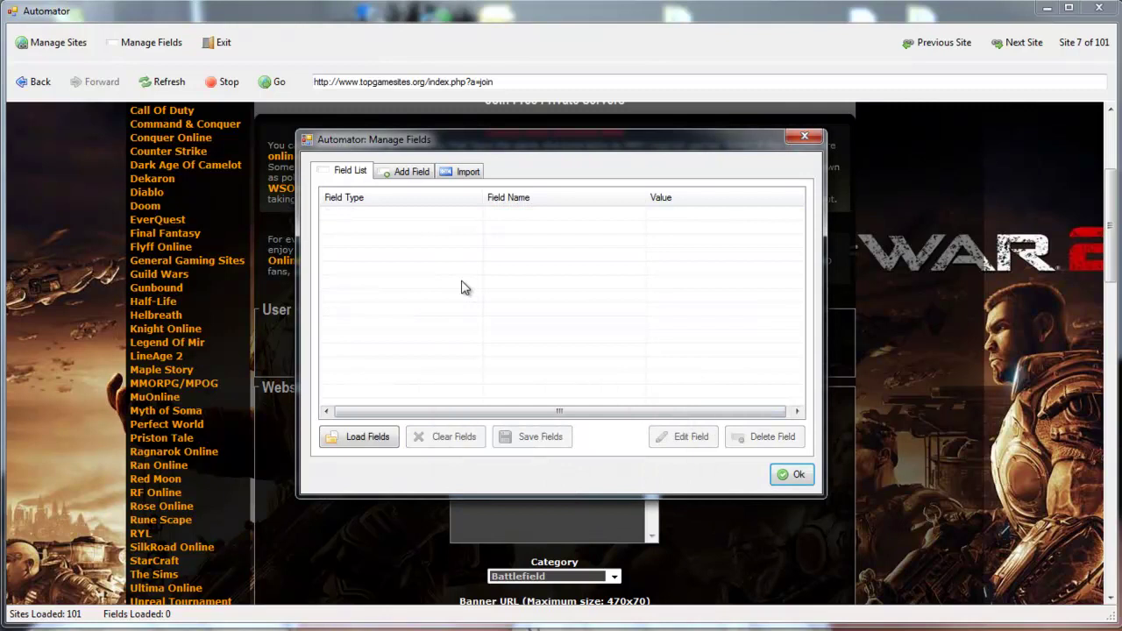
Step: Browse to the import_fields file for loading a field list and open it in WordPad to view its contents
{"action": "left_click", "coordinate": [368, 437]}
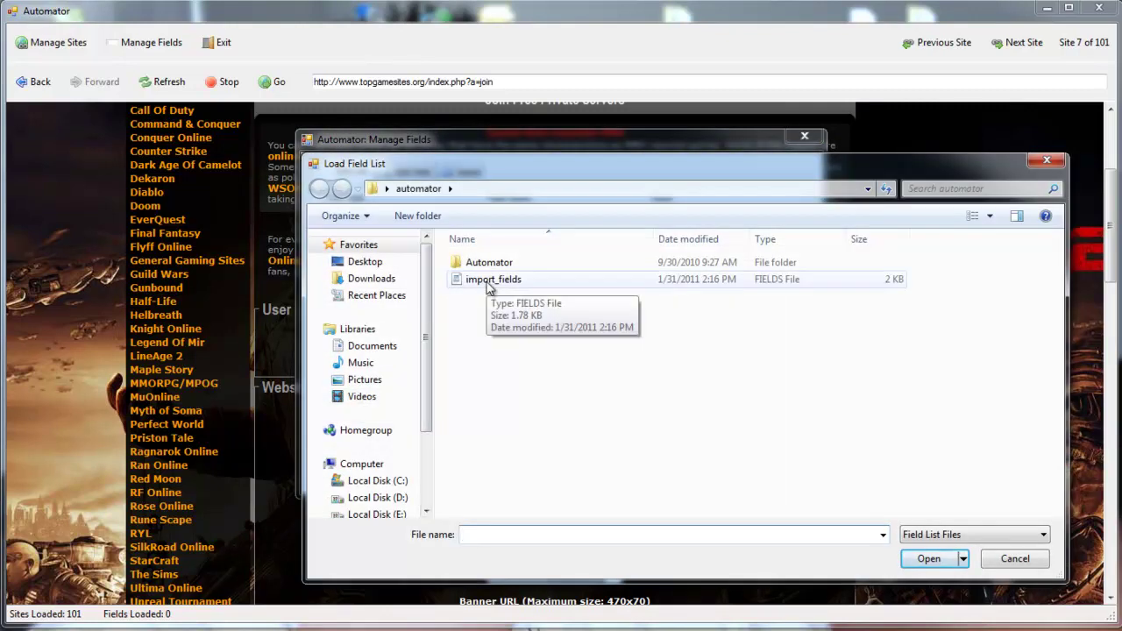
{"action": "right_click", "coordinate": [488, 285]}
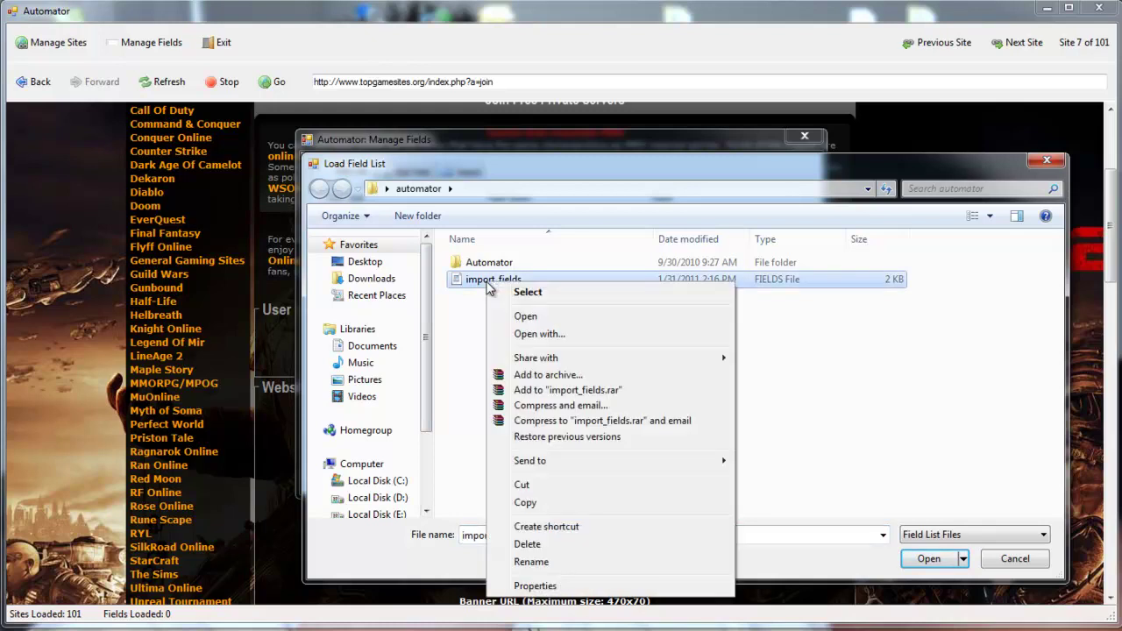
{"action": "left_click", "coordinate": [537, 333]}
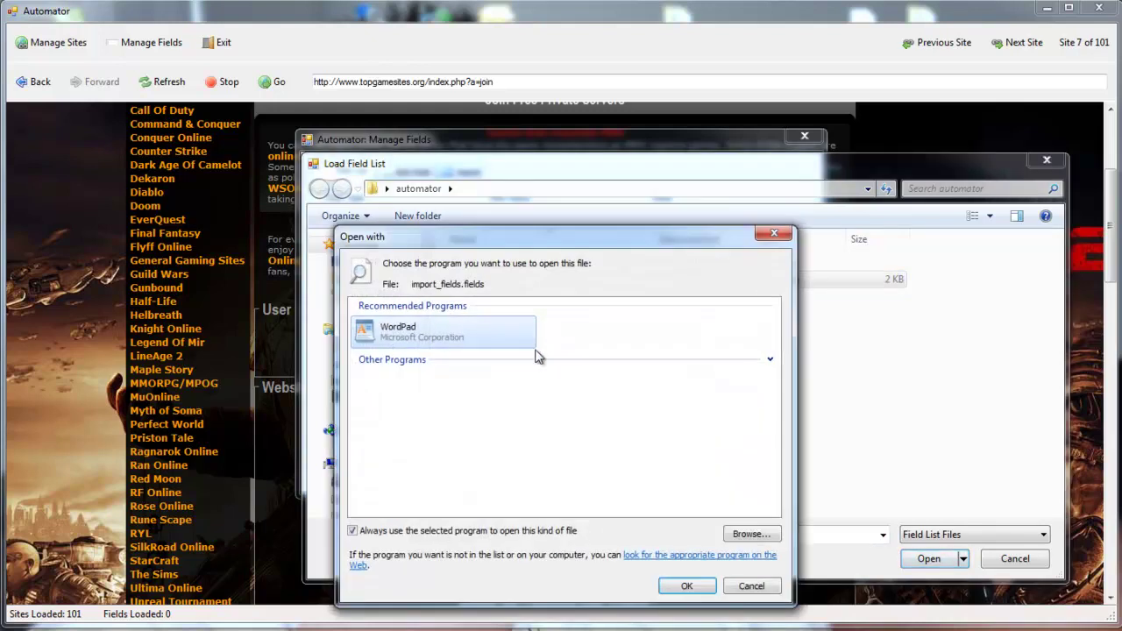
{"action": "double_click", "coordinate": [413, 340]}
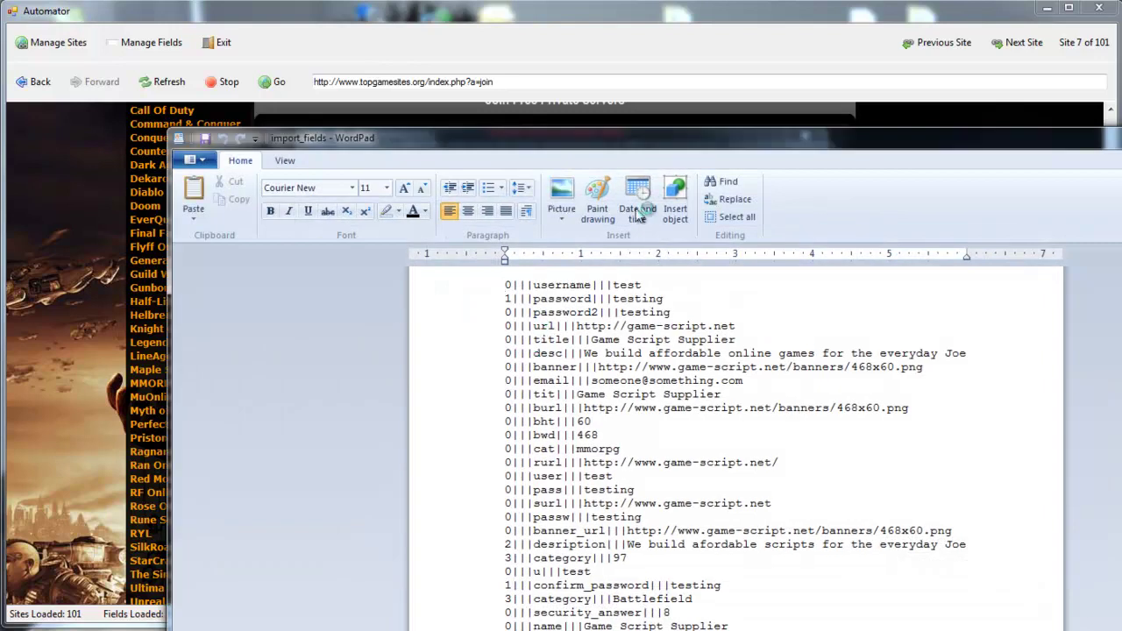
{"action": "left_click_drag", "start_coordinate": [646, 140], "coordinate": [592, 58]}
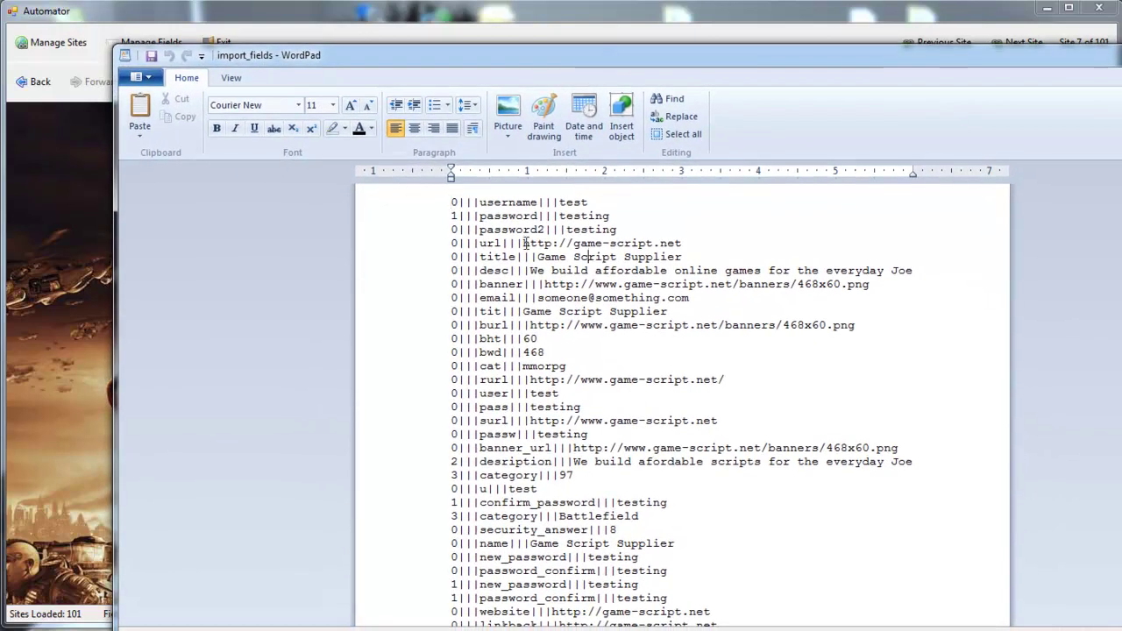
Step: Examine the field type, name and value entries in import_fields, including the url, password and banner lines
{"action": "double_click", "coordinate": [492, 243]}
{"action": "mouse_move", "coordinate": [481, 229]}
{"action": "left_mouse_down"}
{"action": "mouse_move", "coordinate": [549, 229]}
{"action": "mouse_move", "coordinate": [480, 215]}
{"action": "left_mouse_up"}
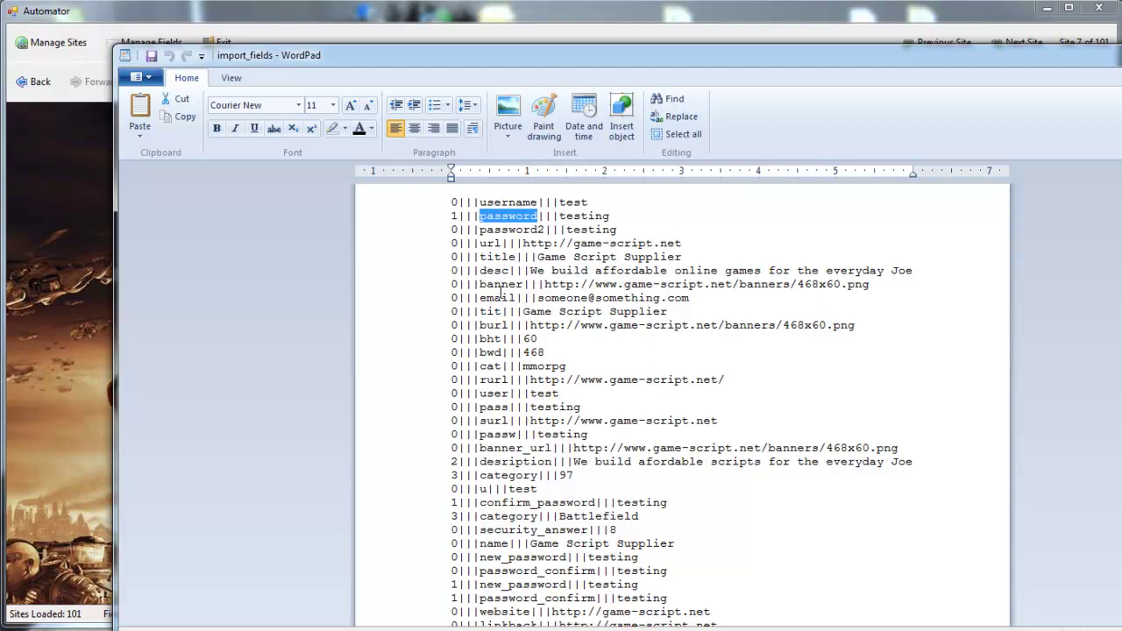
{"action": "left_click_drag", "start_coordinate": [545, 285], "coordinate": [880, 291]}
{"action": "left_click", "coordinate": [659, 360]}
{"action": "scroll", "coordinate": [561, 399], "scroll_direction": "down", "scroll_amount": 7}
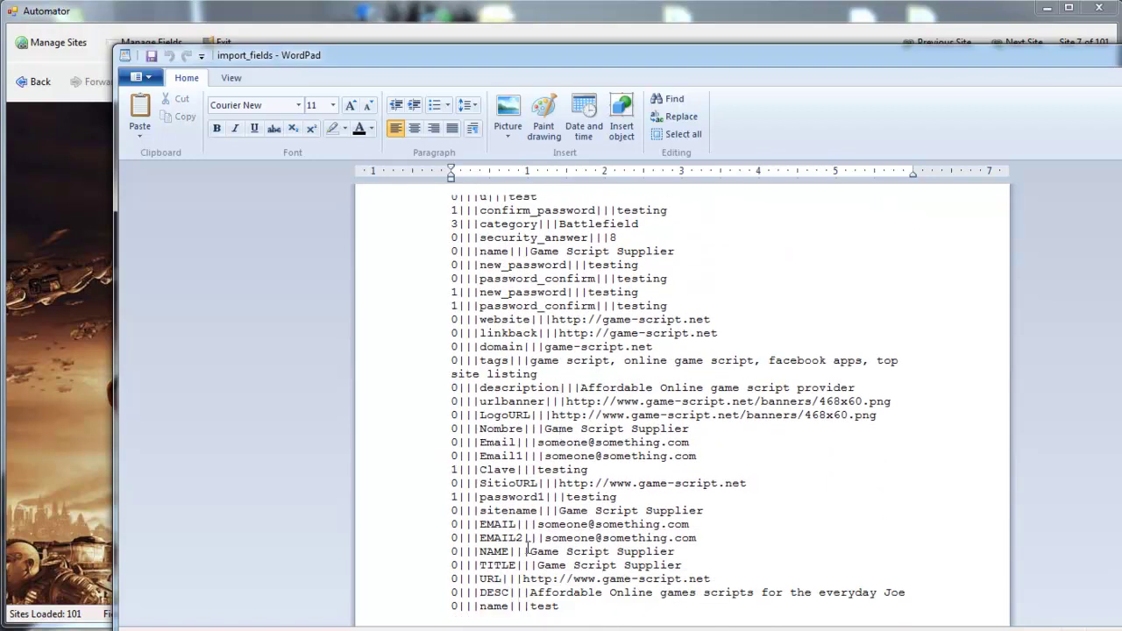
{"action": "scroll", "coordinate": [527, 545], "scroll_direction": "up", "scroll_amount": 7}
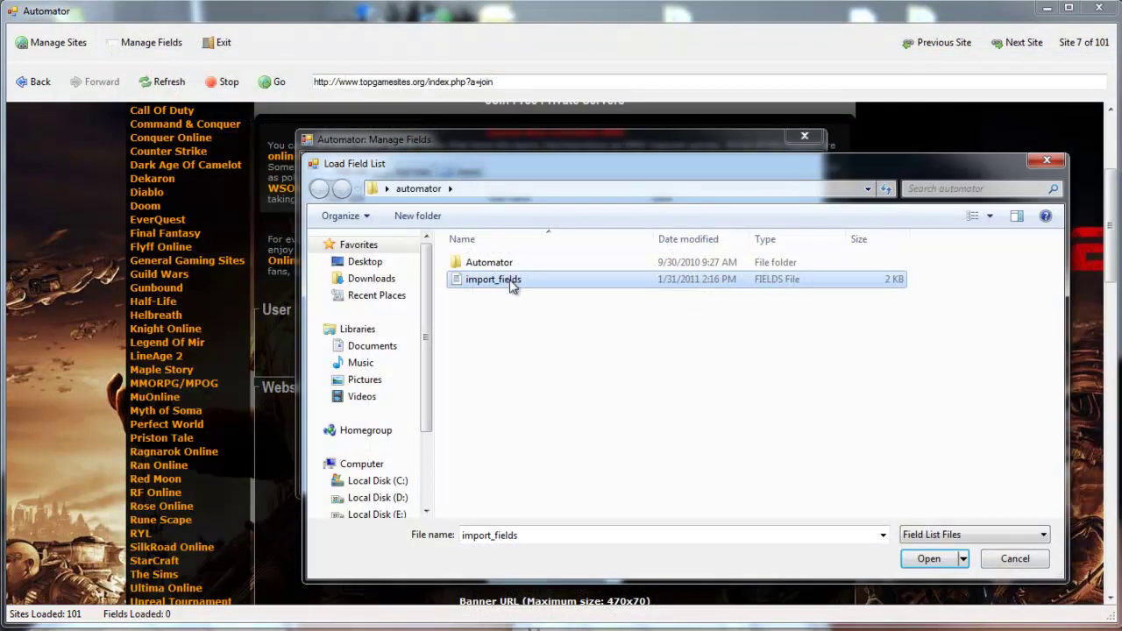
Step: Load the import_fields list into the managed fields and step back to site 1, the gtop100 join page
{"action": "double_click", "coordinate": [512, 283]}
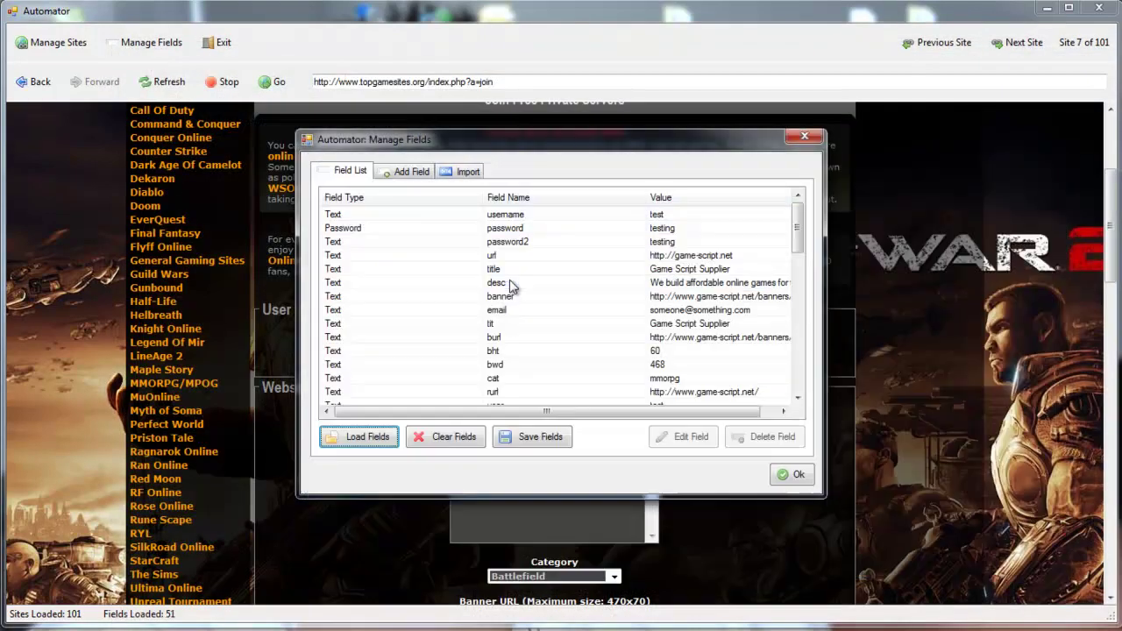
{"action": "left_click", "coordinate": [792, 475]}
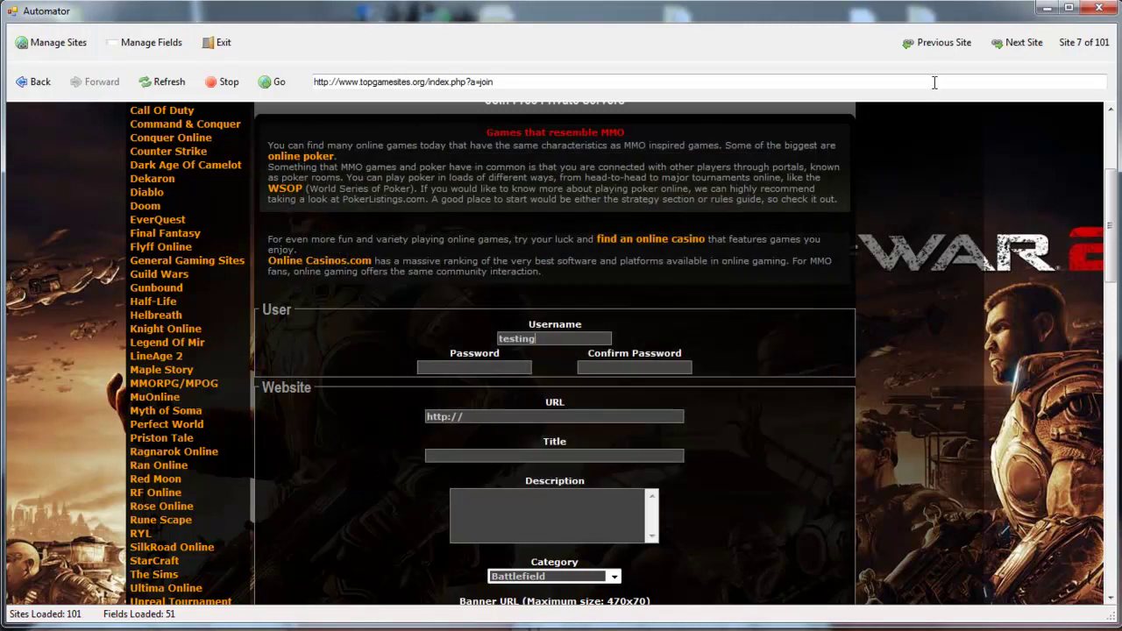
{"action": "left_click", "coordinate": [949, 50]}
{"action": "left_click", "coordinate": [950, 50]}
{"action": "left_click", "coordinate": [949, 50]}
{"action": "left_click", "coordinate": [949, 50]}
{"action": "left_click", "coordinate": [949, 50]}
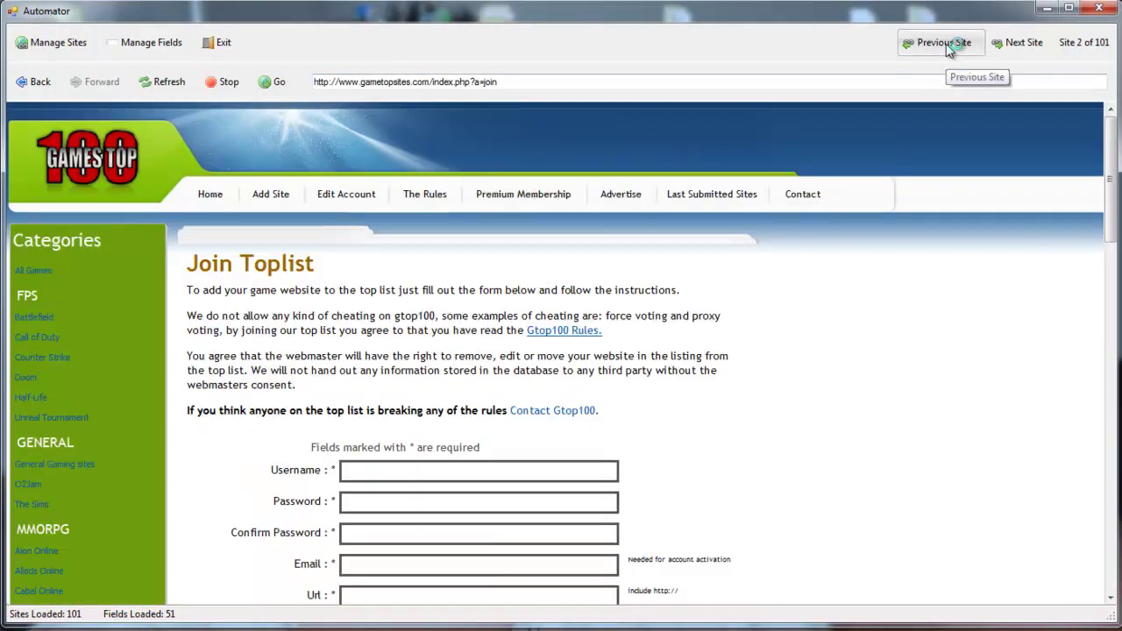
{"action": "left_click", "coordinate": [944, 44]}
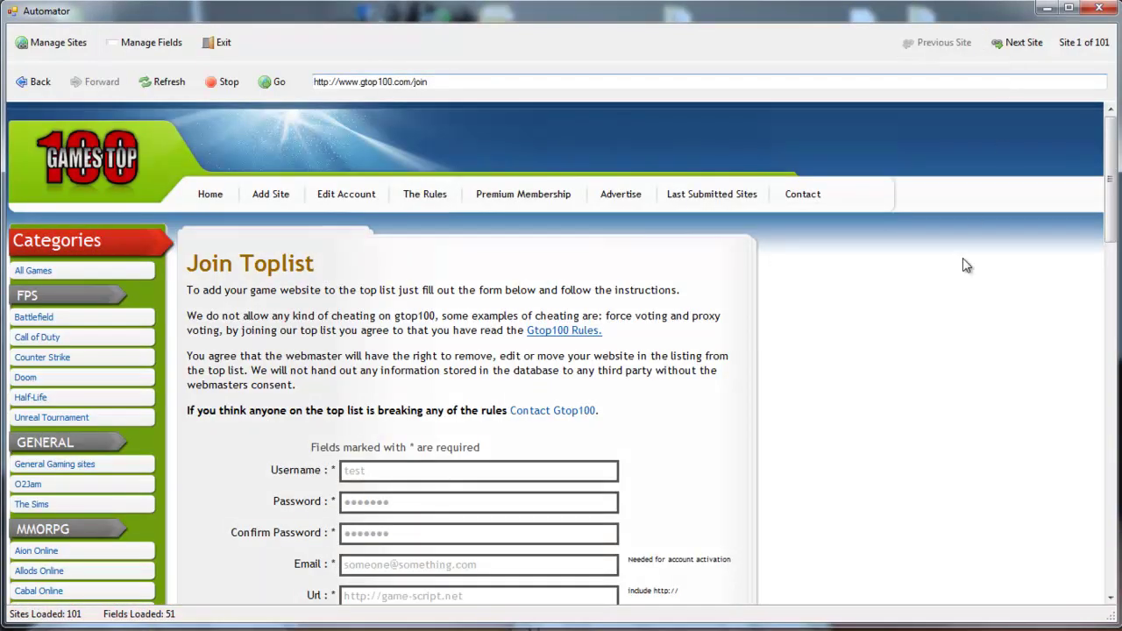
Step: Advance to site 2, then return to the gtop100 join page and check its filled form and Category options
{"action": "left_click", "coordinate": [1012, 45]}
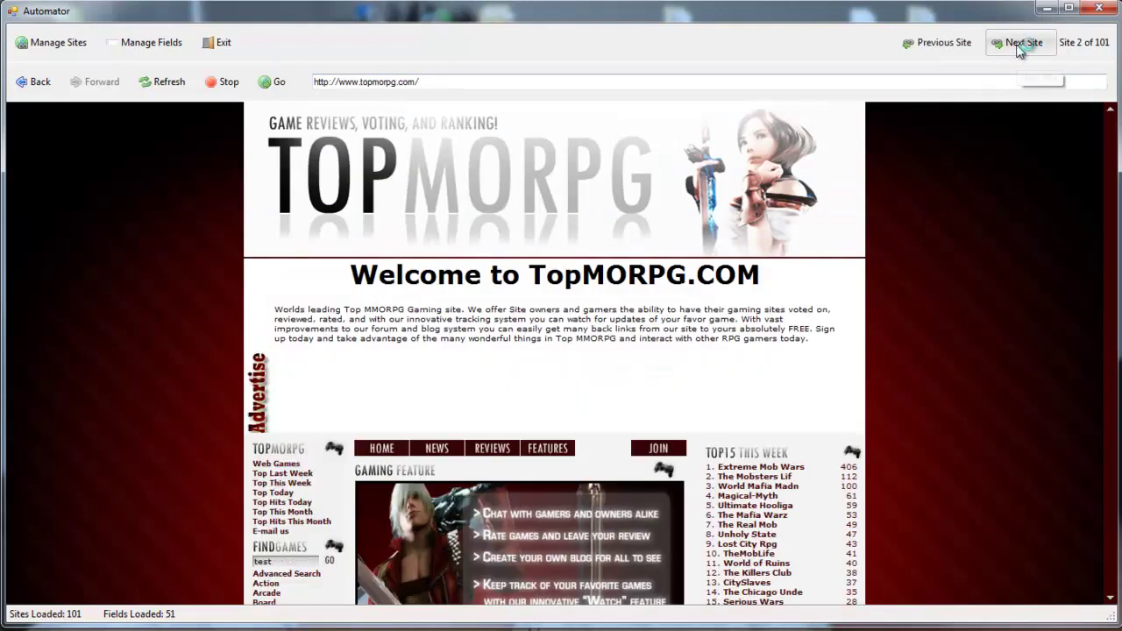
{"action": "scroll", "coordinate": [876, 376], "scroll_direction": "down", "scroll_amount": 1}
{"action": "scroll", "coordinate": [872, 403], "scroll_direction": "down", "scroll_amount": 3}
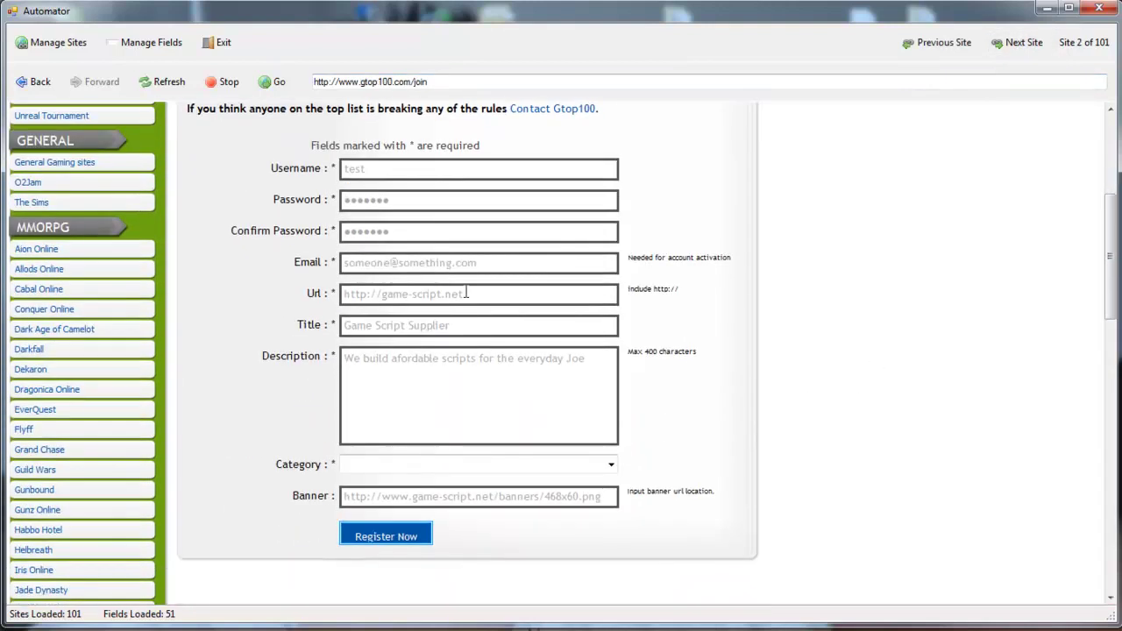
{"action": "left_click", "coordinate": [610, 464]}
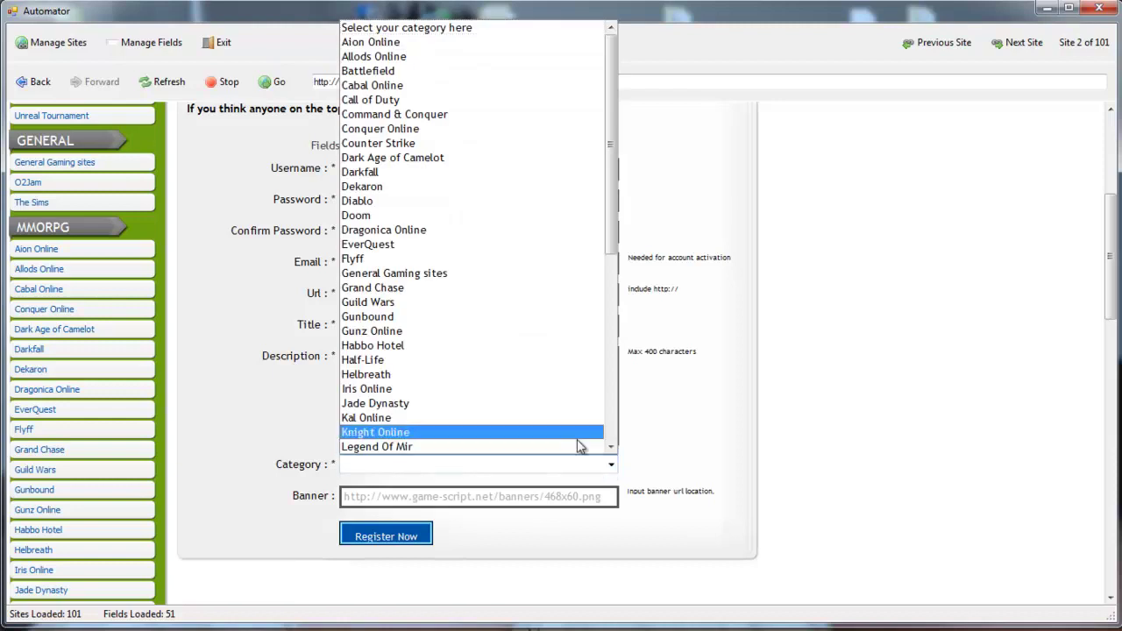
{"action": "scroll", "coordinate": [499, 207], "scroll_direction": "down", "scroll_amount": 8}
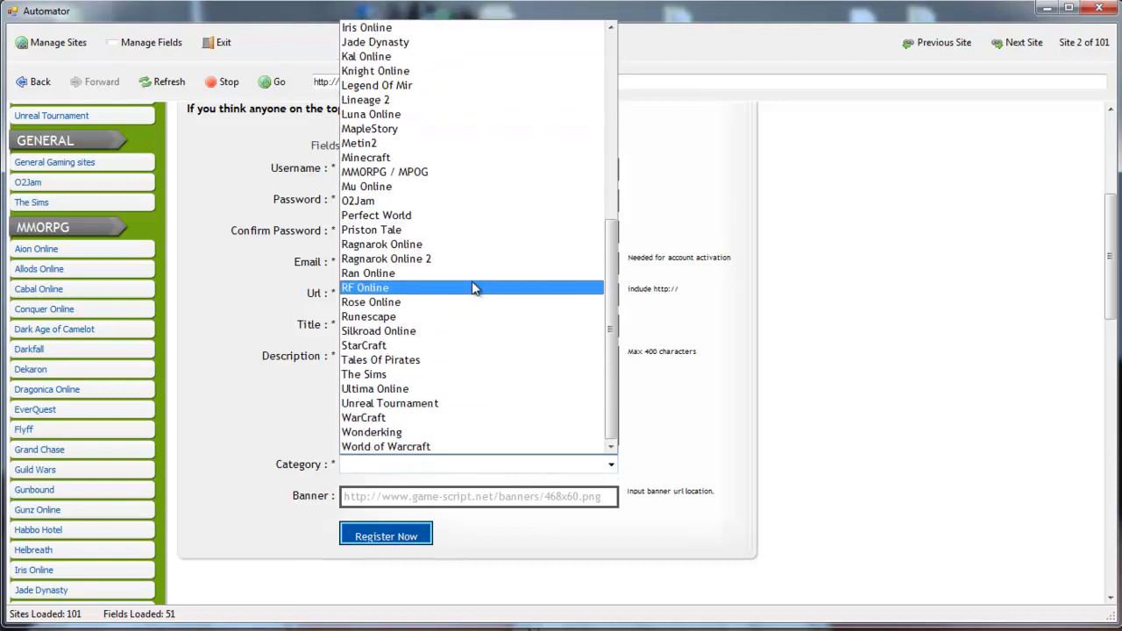
{"action": "scroll", "coordinate": [425, 375], "scroll_direction": "up", "scroll_amount": 8}
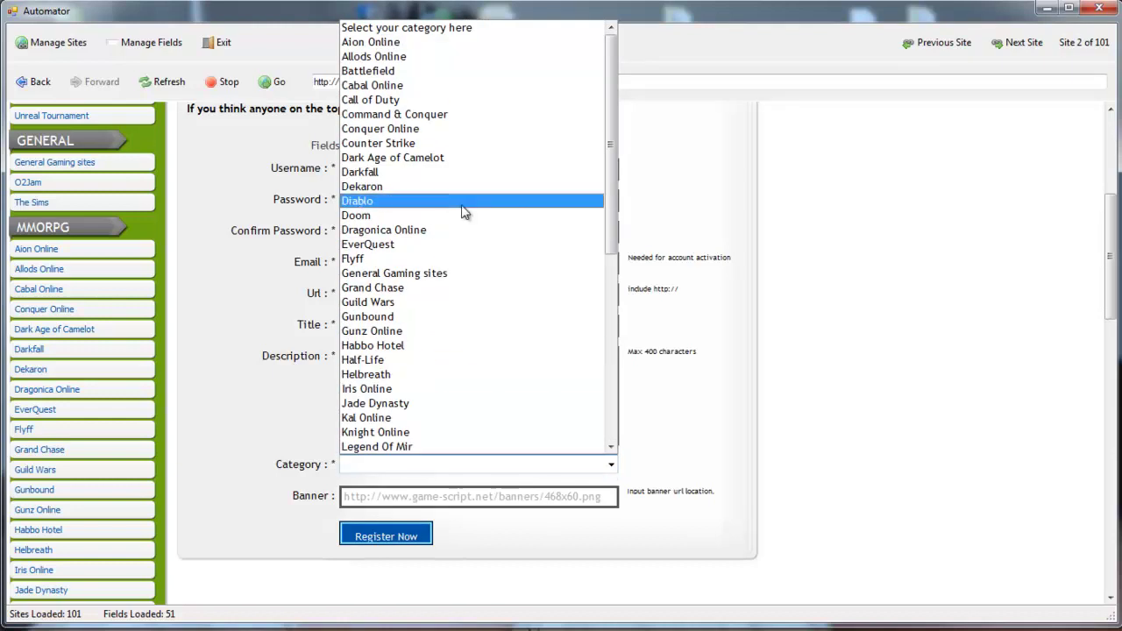
{"action": "left_click", "coordinate": [851, 349]}
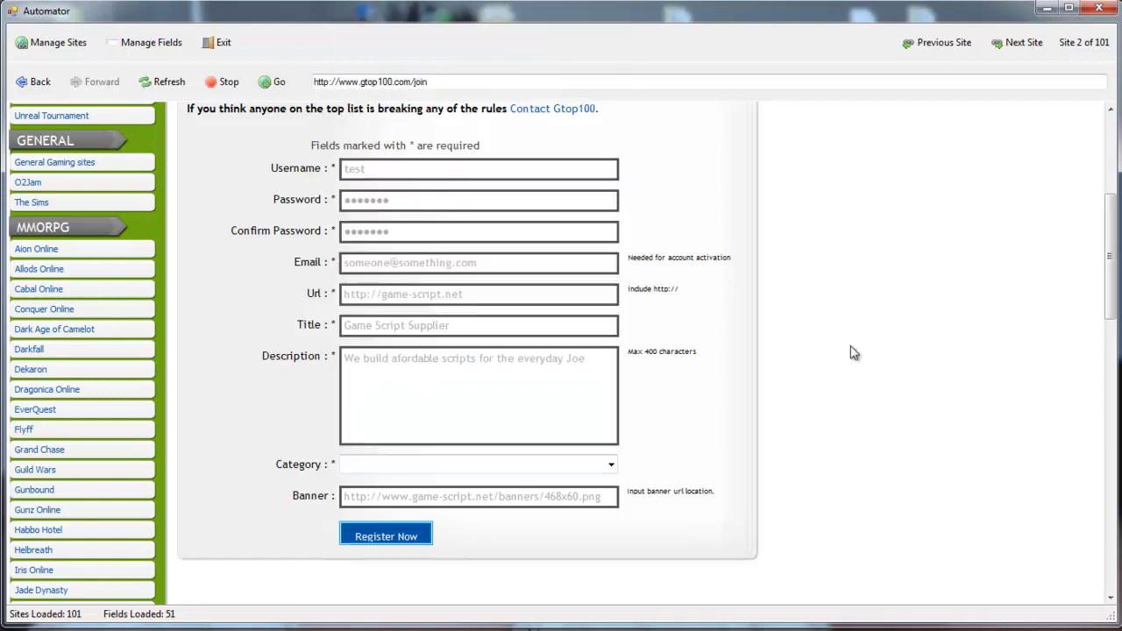
Step: Advance to site 4, the top100gamesites.com accounts page, and check its Add An Account form
{"action": "left_click", "coordinate": [1007, 45]}
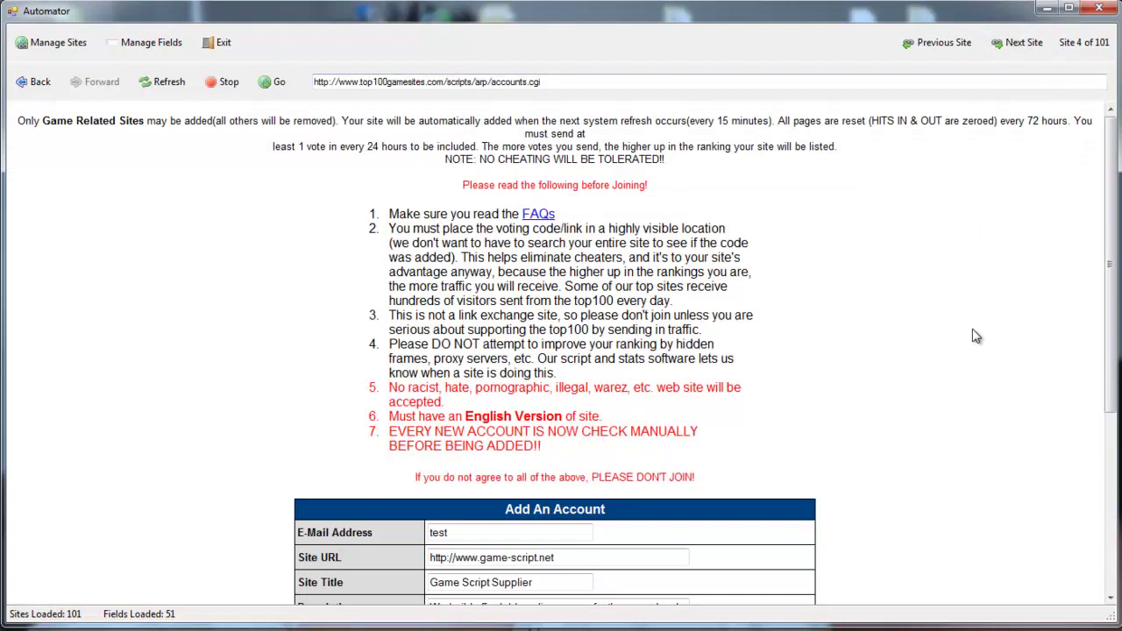
{"action": "scroll", "coordinate": [971, 342], "scroll_direction": "down", "scroll_amount": 3}
{"action": "scroll", "coordinate": [971, 341], "scroll_direction": "down", "scroll_amount": 4}
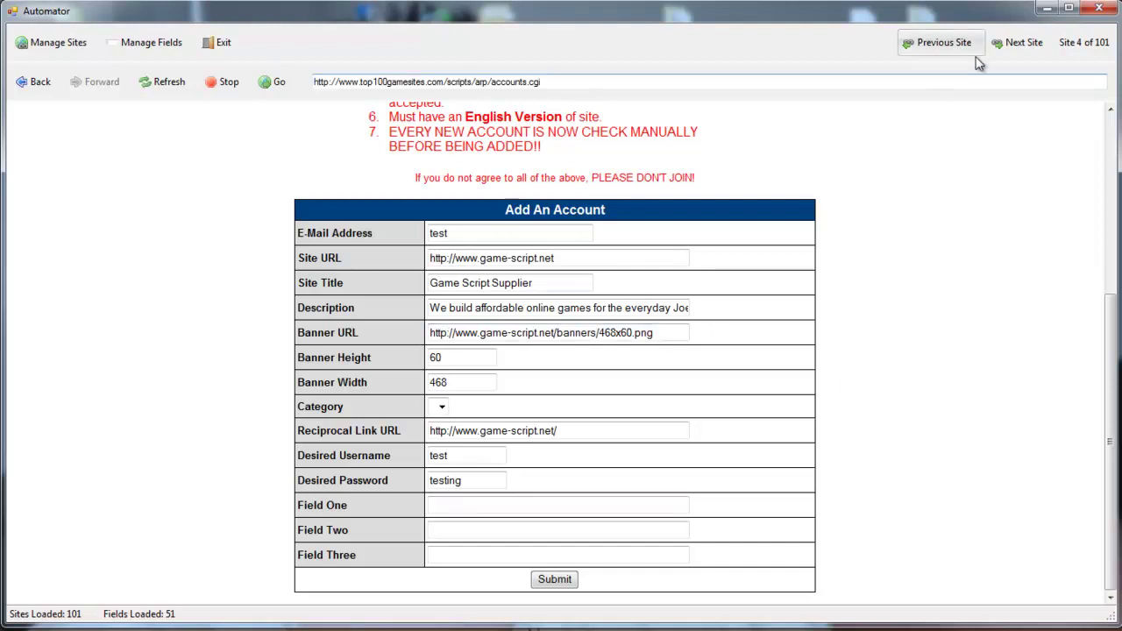
Step: Advance to site 5, the xtremetop100.com add page, and check its Registration form
{"action": "left_click", "coordinate": [1017, 43]}
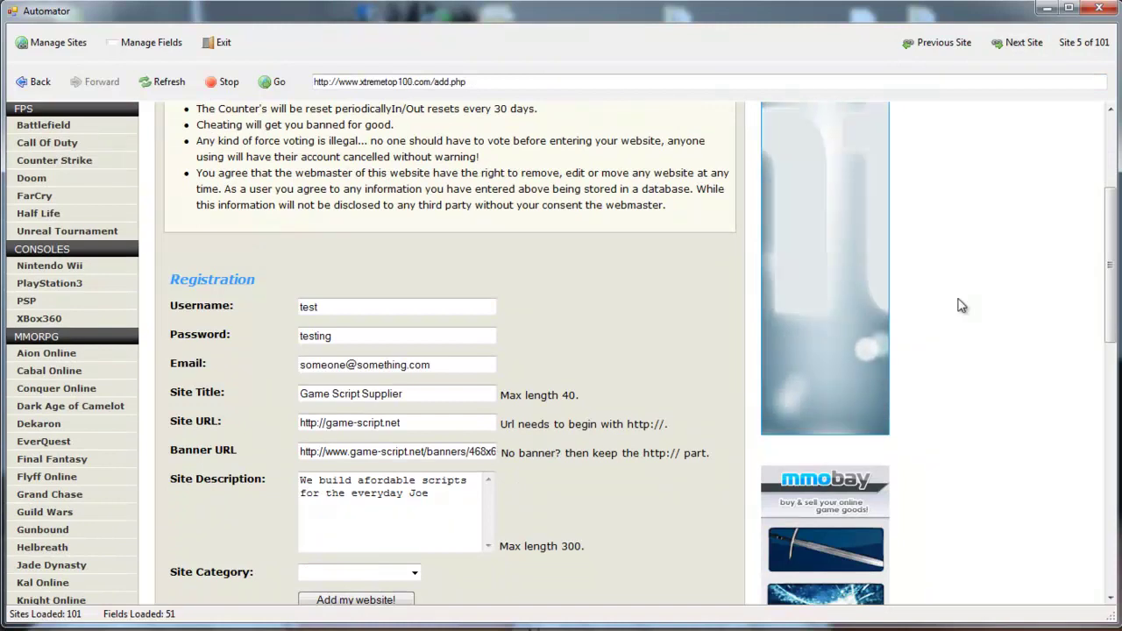
{"action": "scroll", "coordinate": [708, 307], "scroll_direction": "down", "scroll_amount": 3}
{"action": "scroll", "coordinate": [708, 333], "scroll_direction": "up", "scroll_amount": 4}
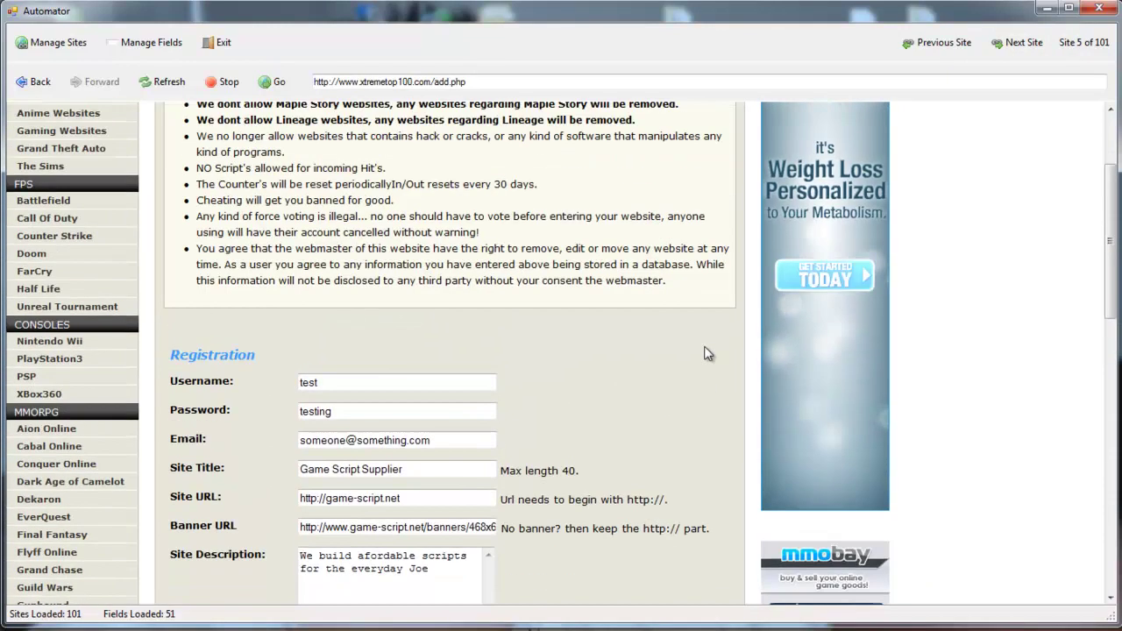
{"action": "left_click", "coordinate": [562, 81]}
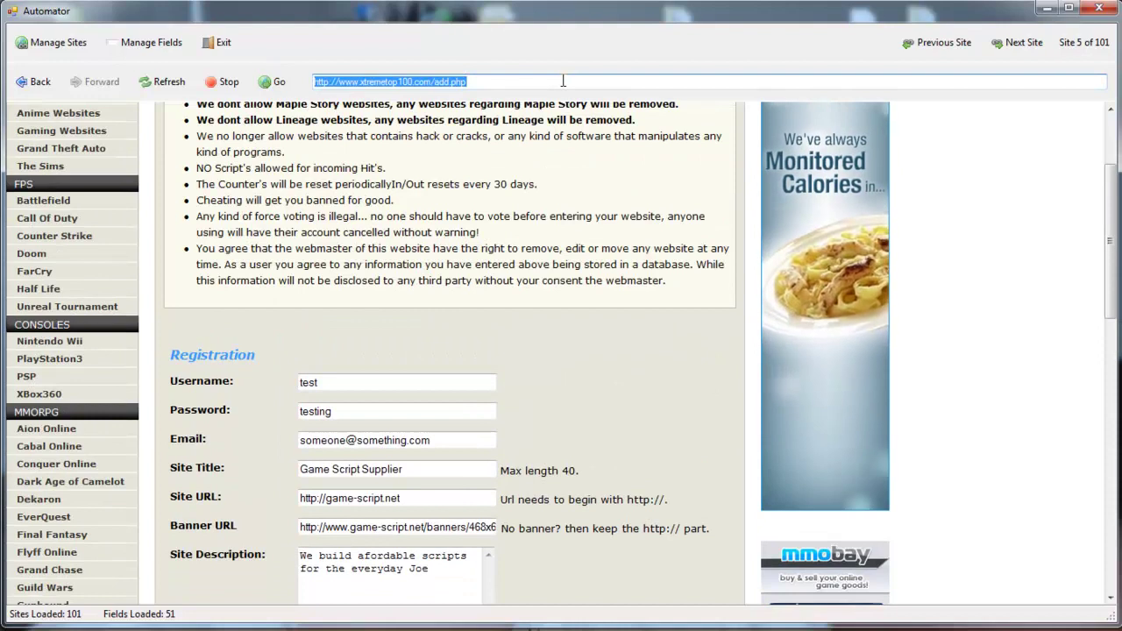
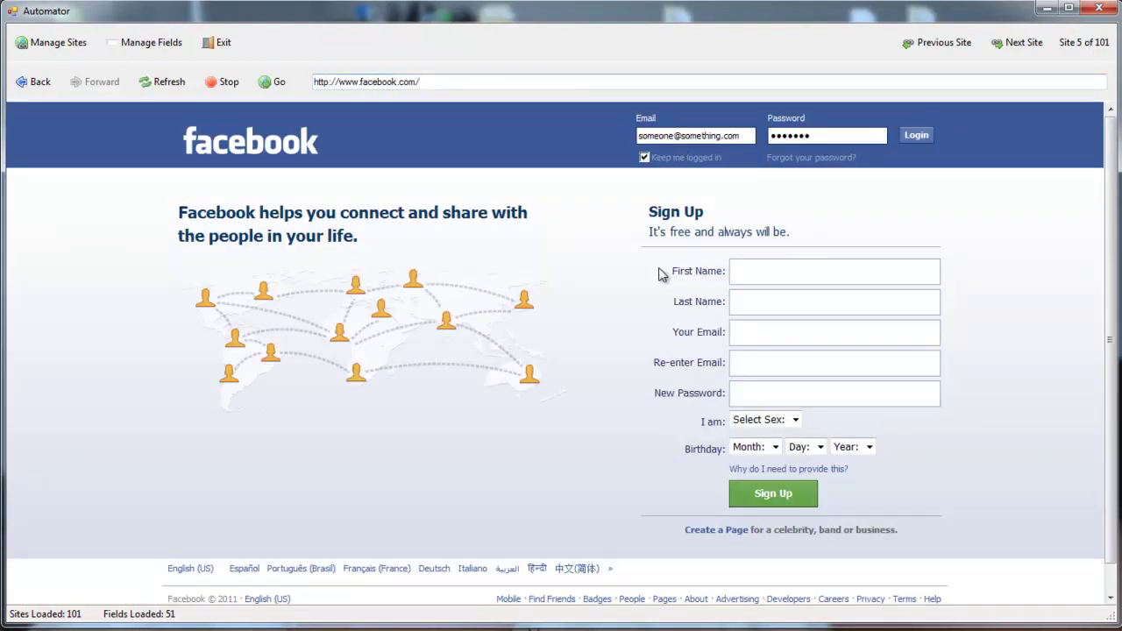
{"action": "left_click_drag", "start_coordinate": [670, 274], "coordinate": [687, 315]}
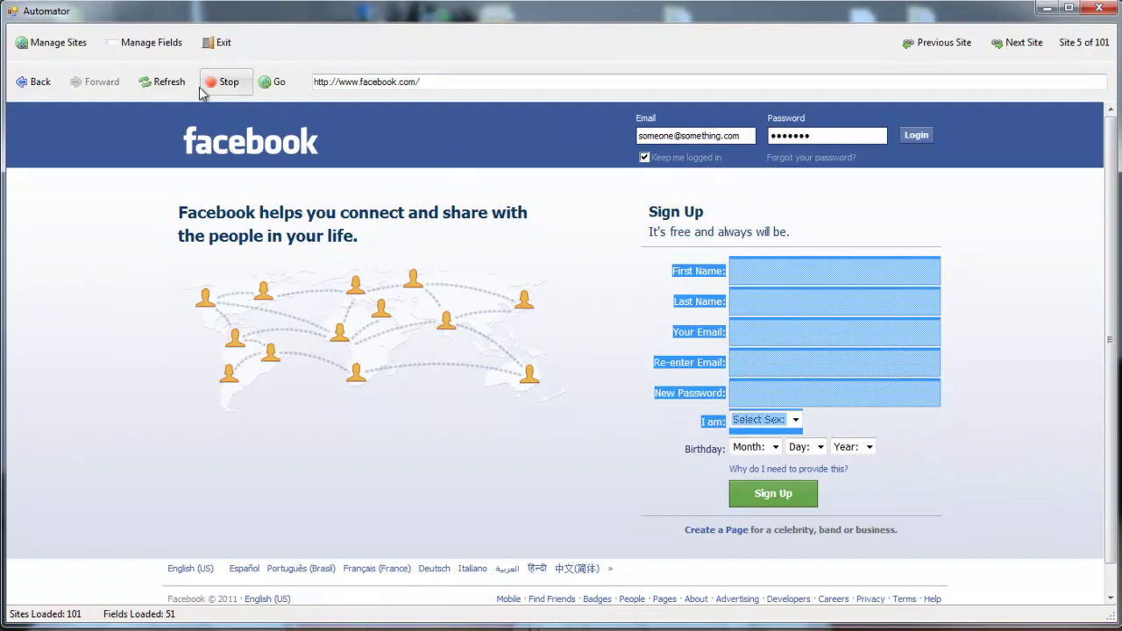
Step: Clear all managed fields, confirm the removal and return to the Facebook sign-up page
{"action": "left_click", "coordinate": [144, 42]}
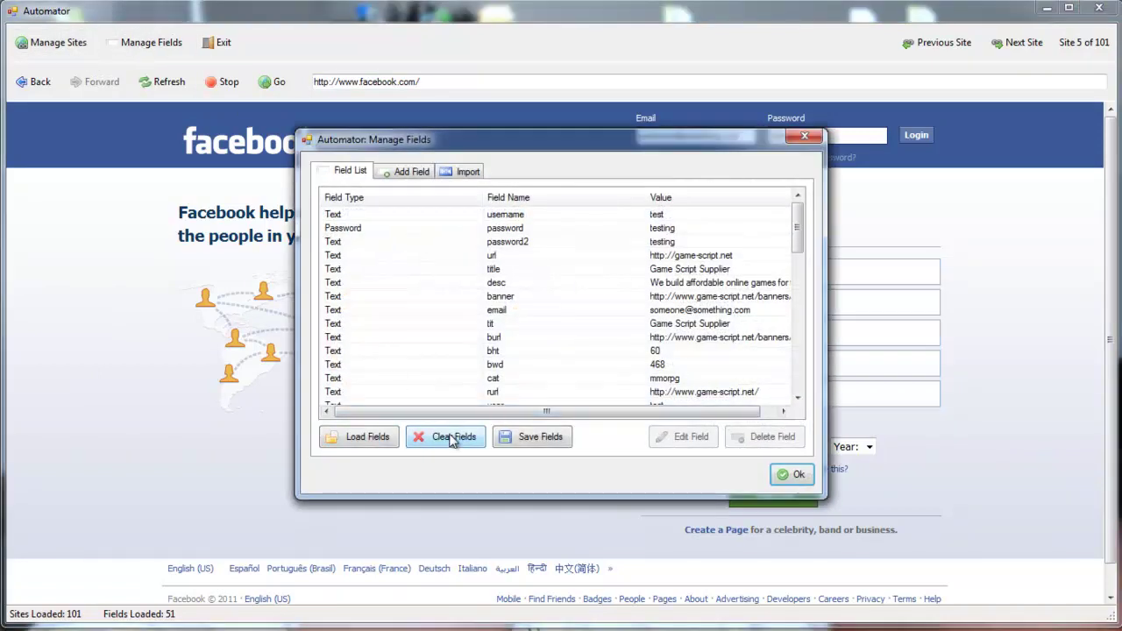
{"action": "left_click", "coordinate": [450, 438]}
{"action": "left_click", "coordinate": [586, 478]}
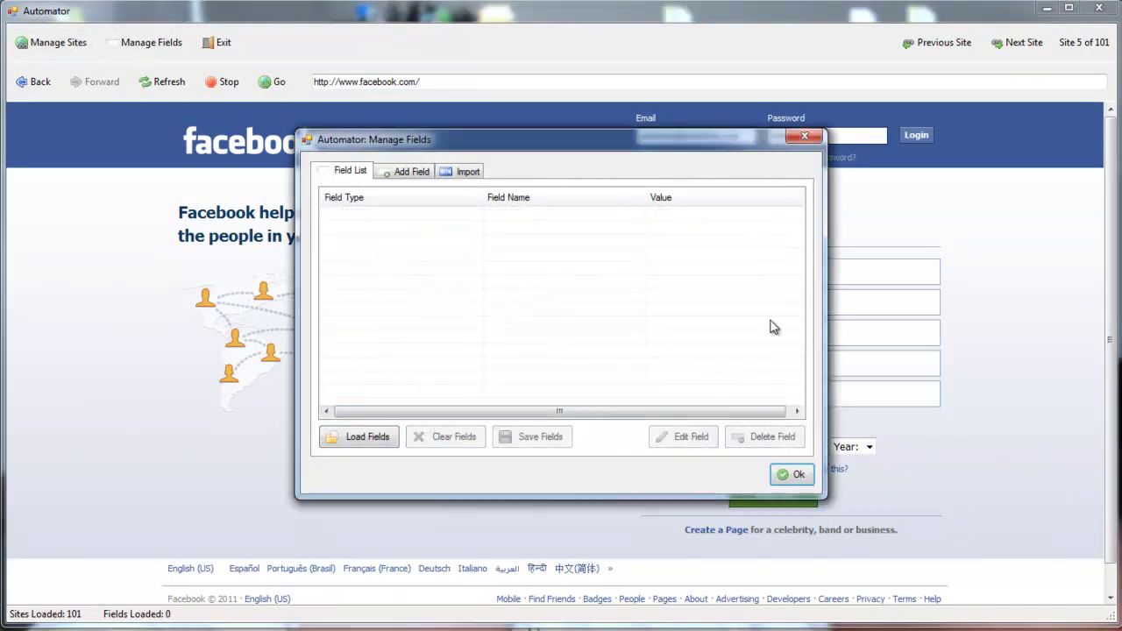
{"action": "left_click", "coordinate": [803, 136]}
{"action": "left_click", "coordinate": [694, 282]}
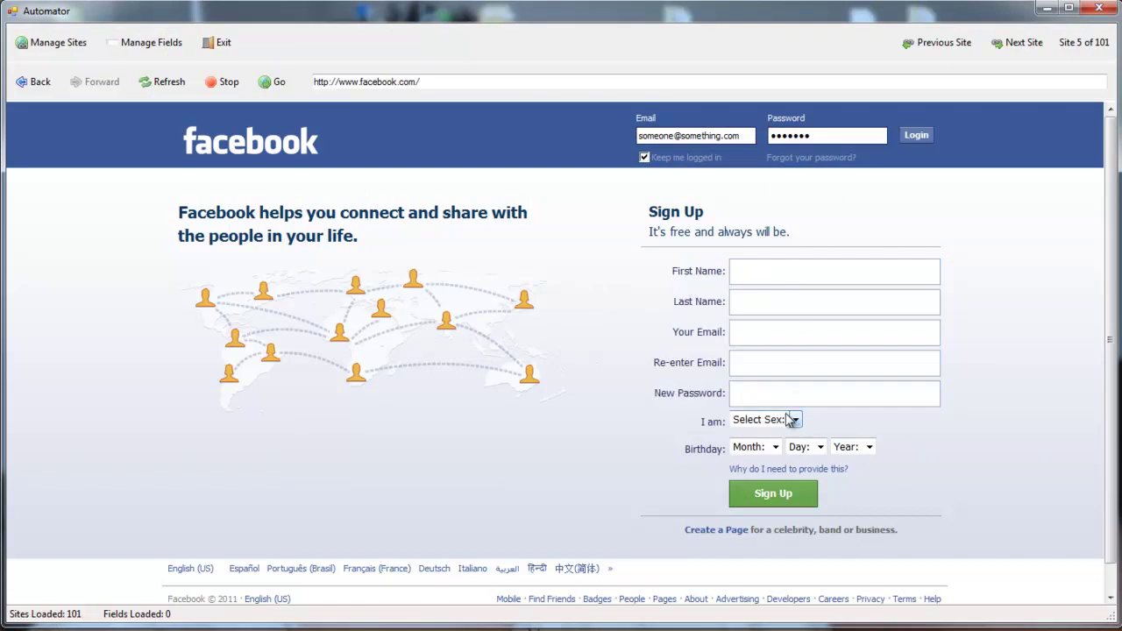
Step: View the Facebook page's source code and search it for "first"
{"action": "right_click", "coordinate": [598, 301]}
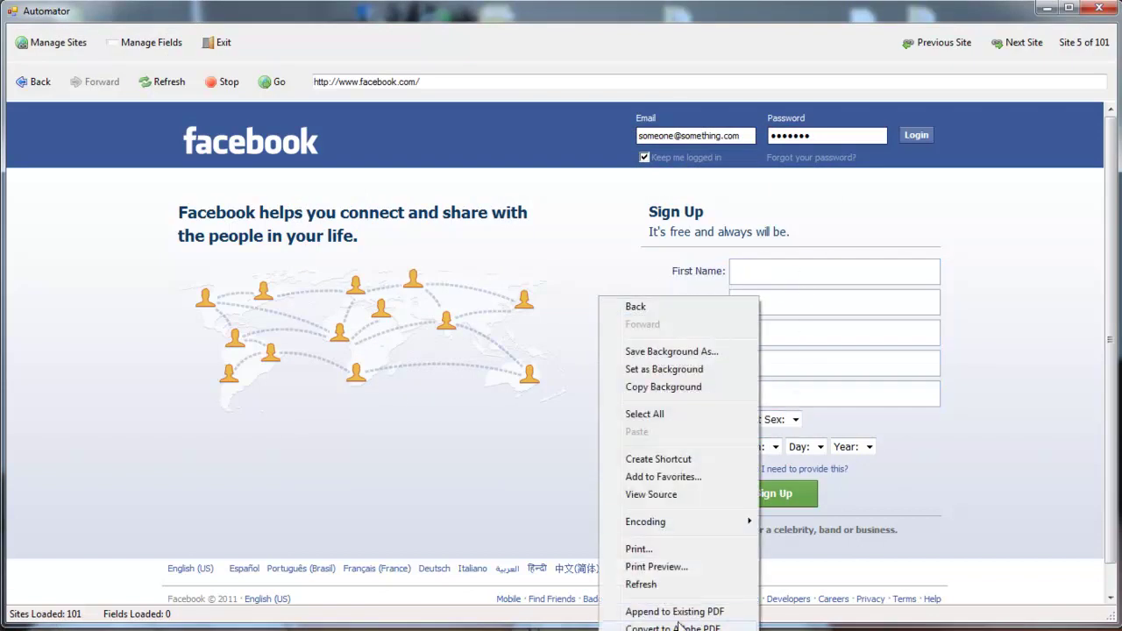
{"action": "left_click", "coordinate": [680, 494]}
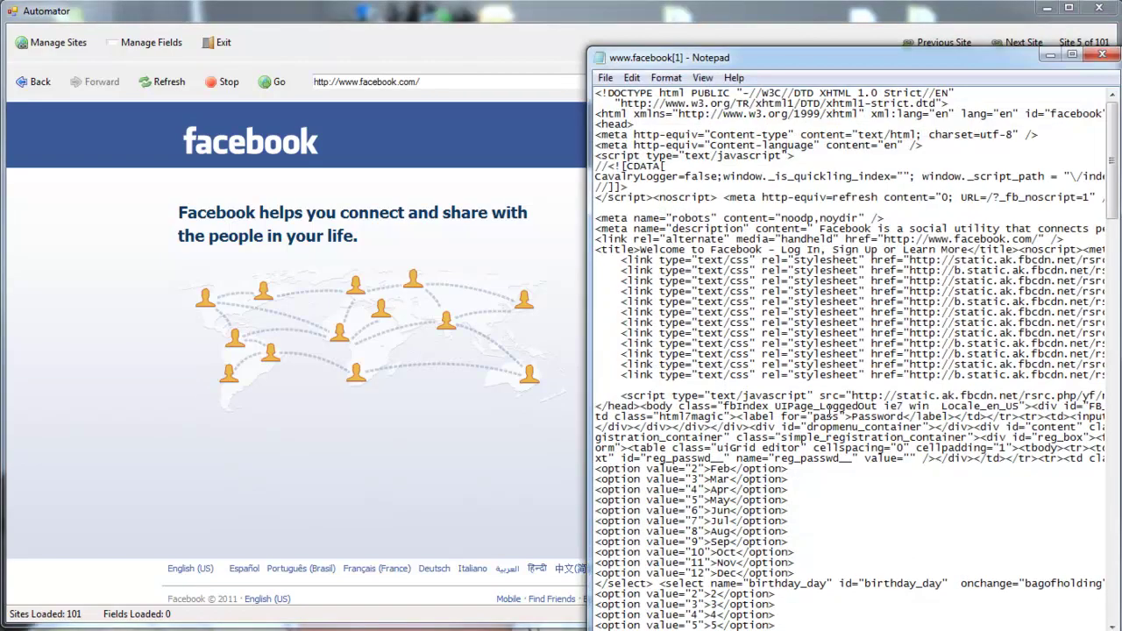
{"action": "key", "text": "ctrl+f"}
{"action": "type", "text": "first"}
{"action": "key", "text": "Return"}
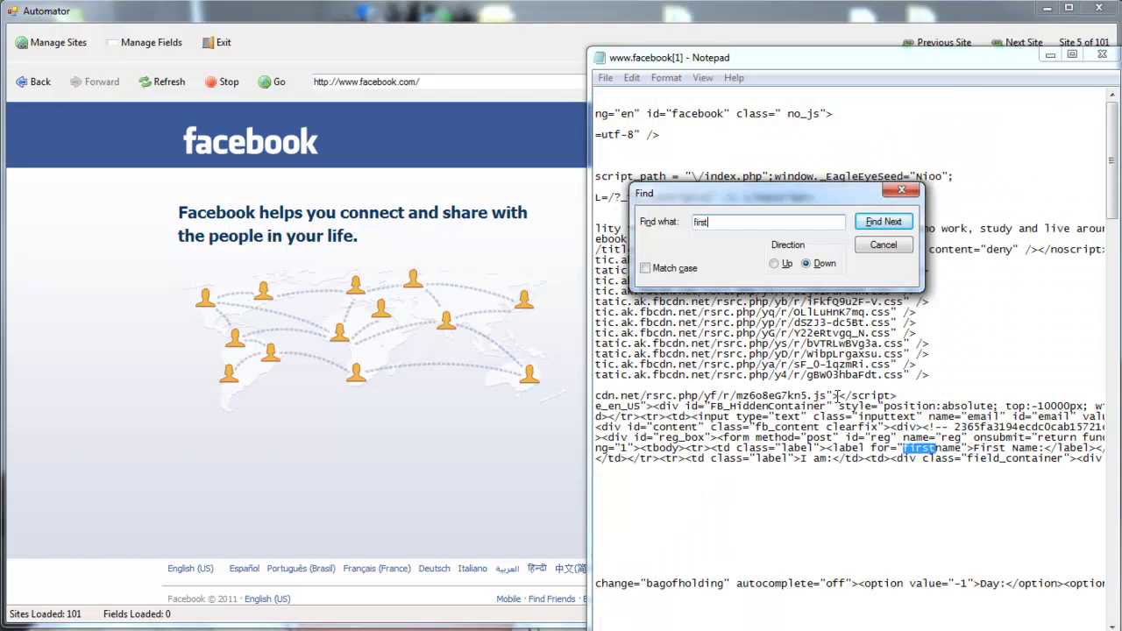
{"action": "left_click", "coordinate": [882, 245]}
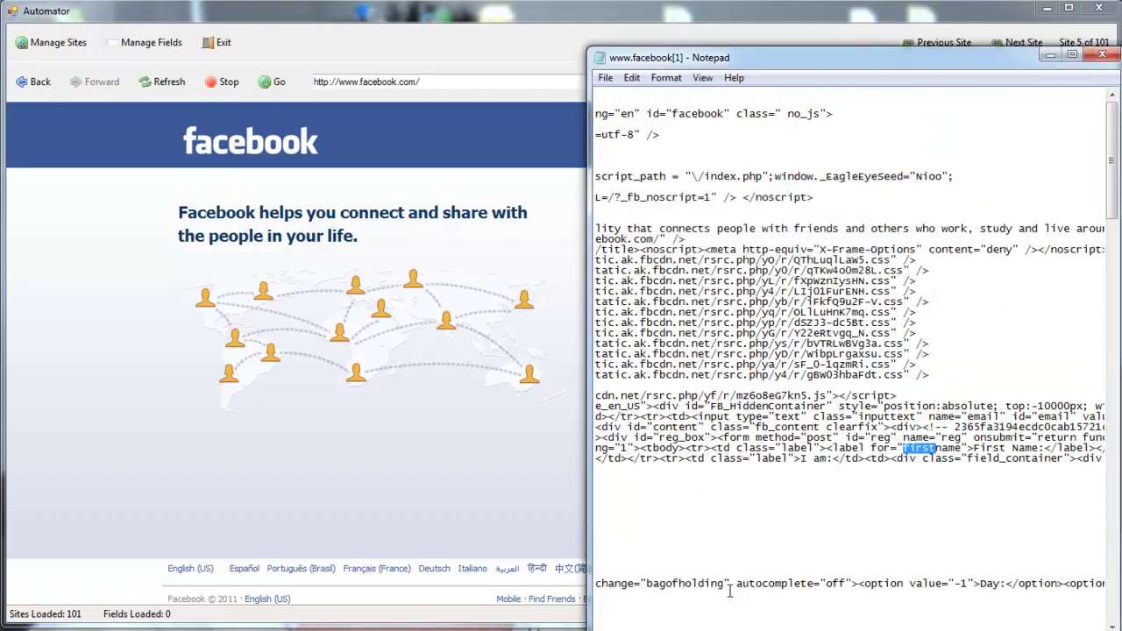
Step: Find the First Name input's name attribute in the Facebook page source, following the firstname label
{"action": "scroll", "coordinate": [848, 350], "scroll_direction": "right", "scroll_amount": 5}
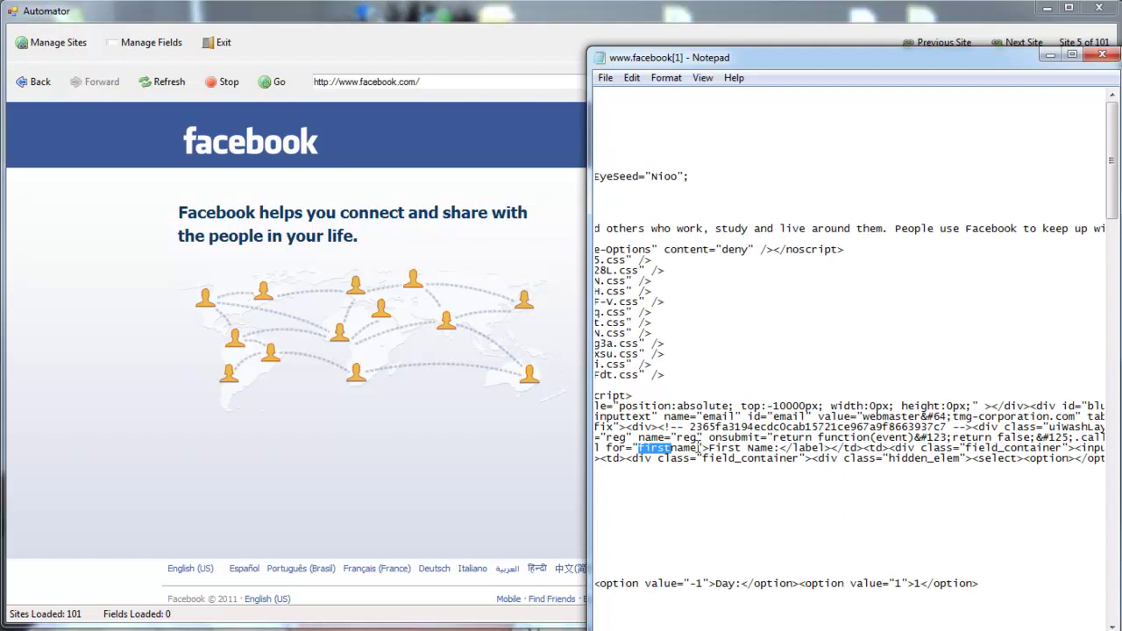
{"action": "left_click_drag", "start_coordinate": [830, 448], "coordinate": [737, 457]}
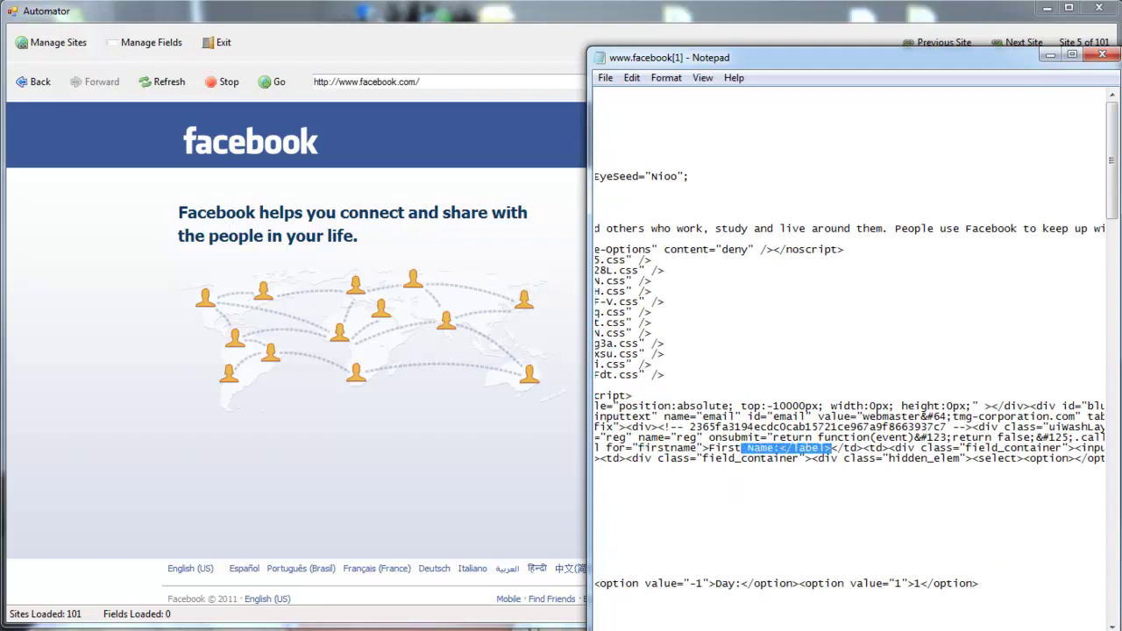
{"action": "scroll", "coordinate": [848, 381], "scroll_direction": "right", "scroll_amount": 5}
{"action": "scroll", "coordinate": [848, 381], "scroll_direction": "right", "scroll_amount": 8}
{"action": "scroll", "coordinate": [849, 381], "scroll_direction": "right", "scroll_amount": 3}
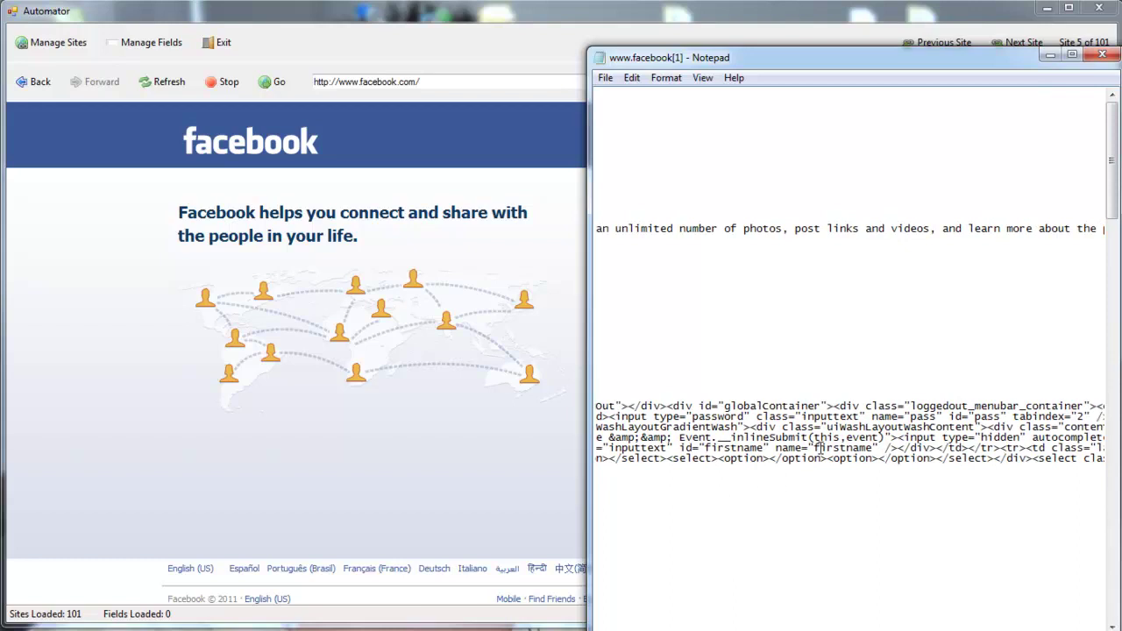
Step: Take the firstname field name from the page source and add it as a TextBox managed field with a sample first name as value
{"action": "double_click", "coordinate": [835, 448]}
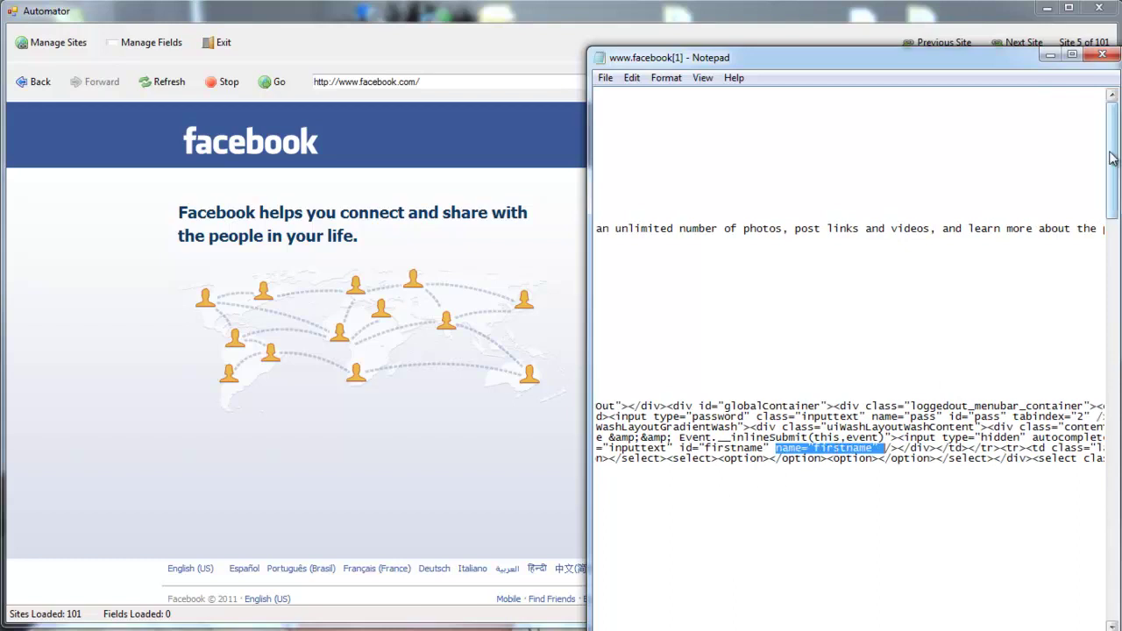
{"action": "left_click", "coordinate": [1099, 59]}
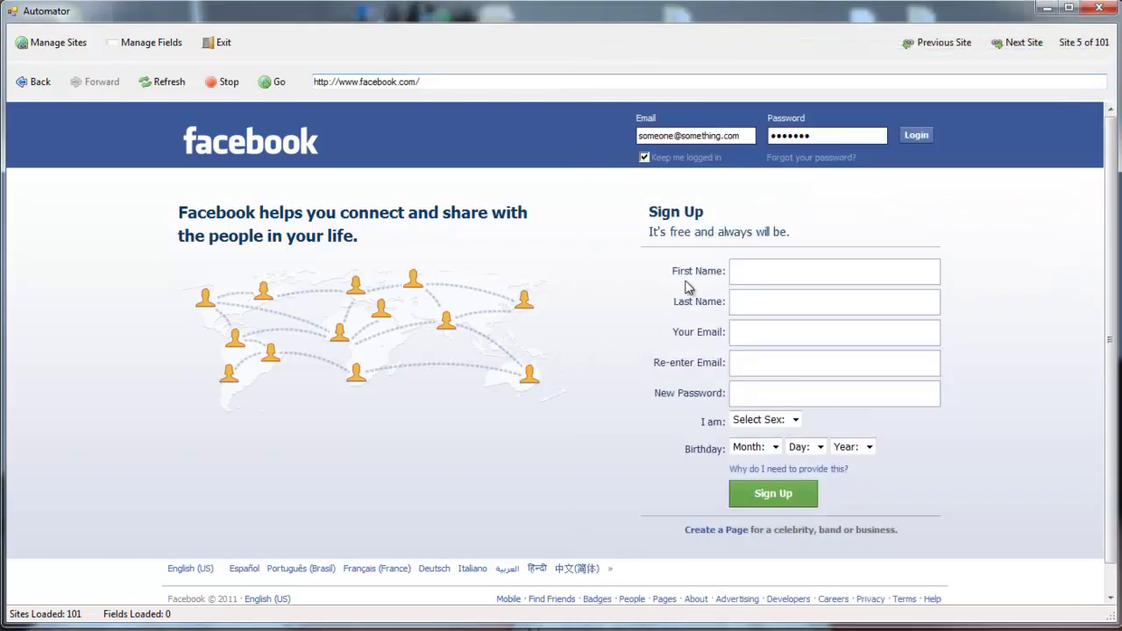
{"action": "left_click", "coordinate": [146, 49]}
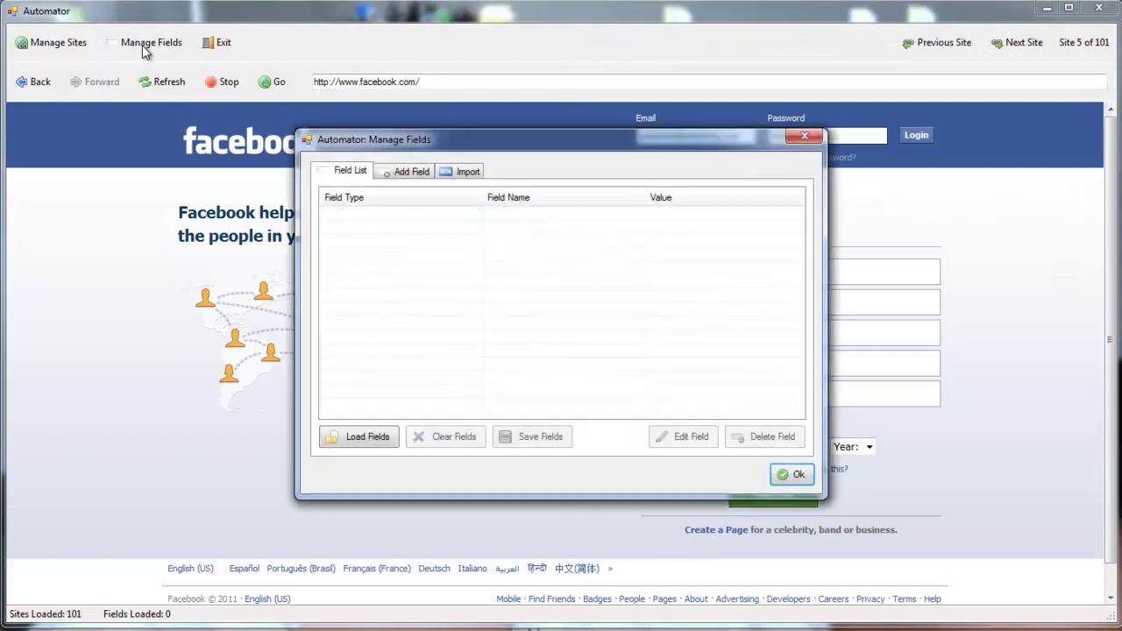
{"action": "left_click", "coordinate": [409, 171]}
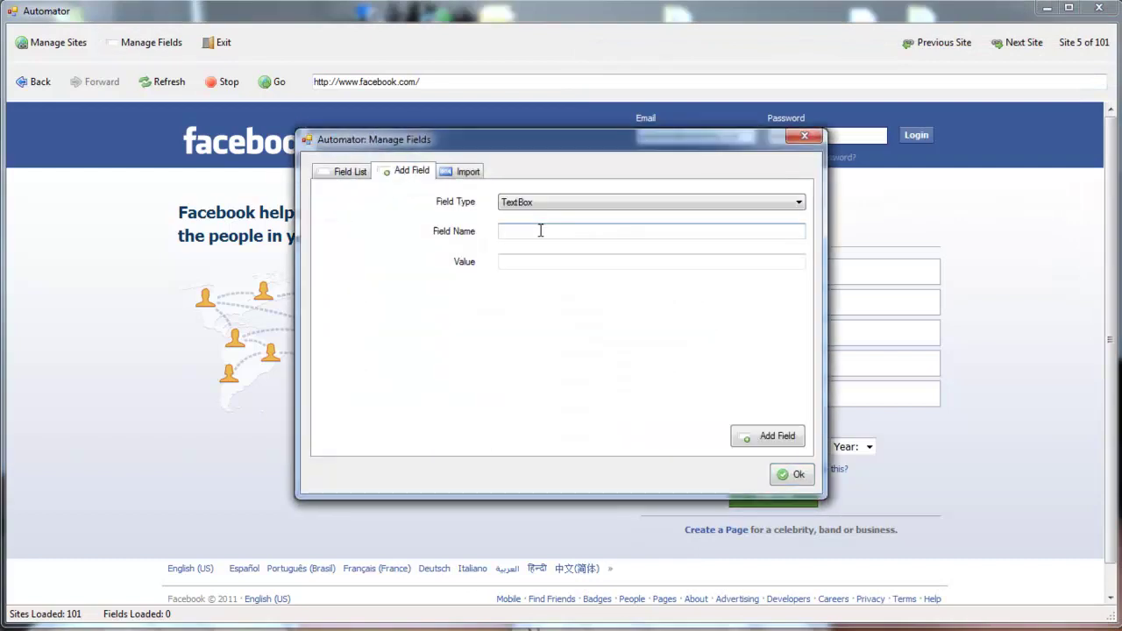
{"action": "type", "text": "firstname"}
{"action": "key", "text": "Tab"}
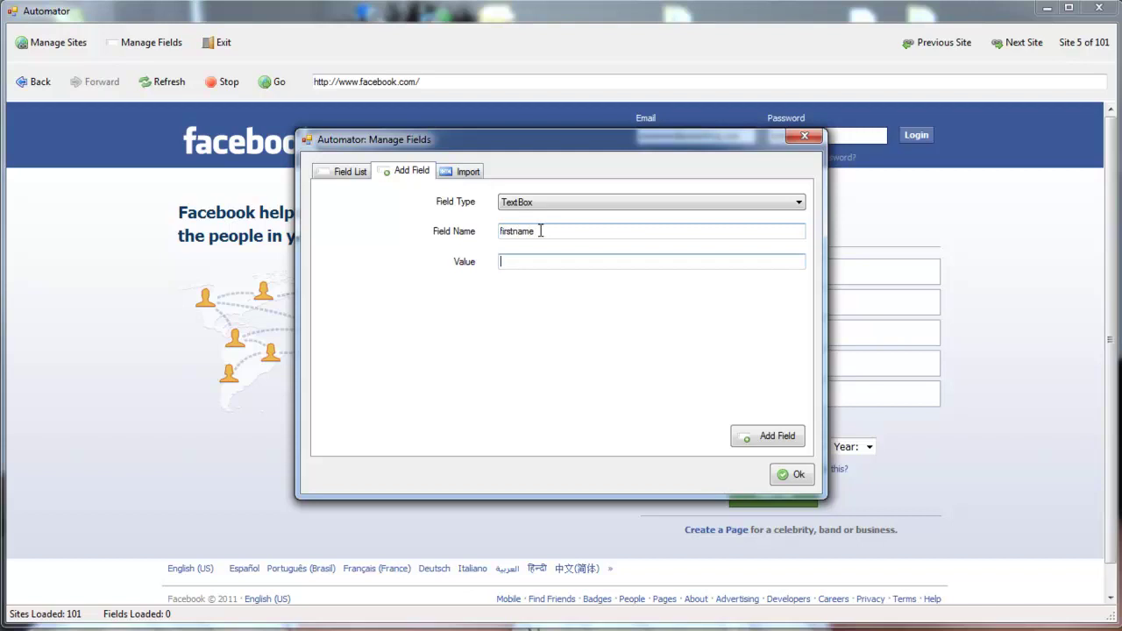
{"action": "type", "text": "John"}
{"action": "left_click", "coordinate": [737, 436]}
{"action": "left_click", "coordinate": [794, 475]}
Step: Retrigger the auto-fill by refreshing the page, moving back and forward through the loaded sites, and reopening facebook.com
{"action": "left_click", "coordinate": [171, 85]}
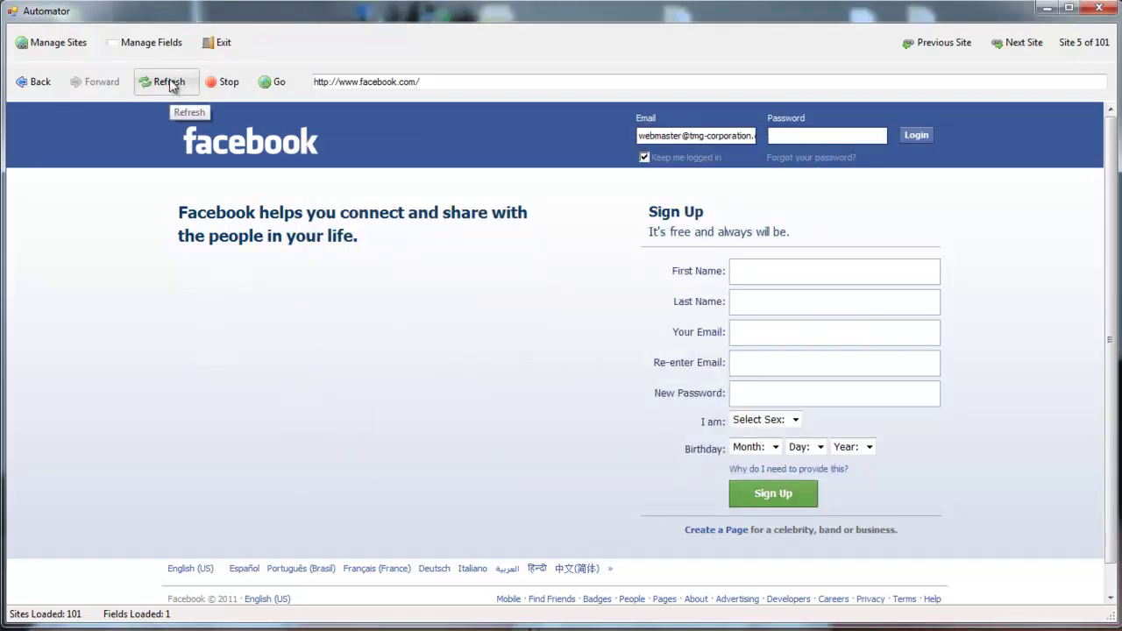
{"action": "left_click", "coordinate": [951, 51]}
{"action": "left_click", "coordinate": [1009, 43]}
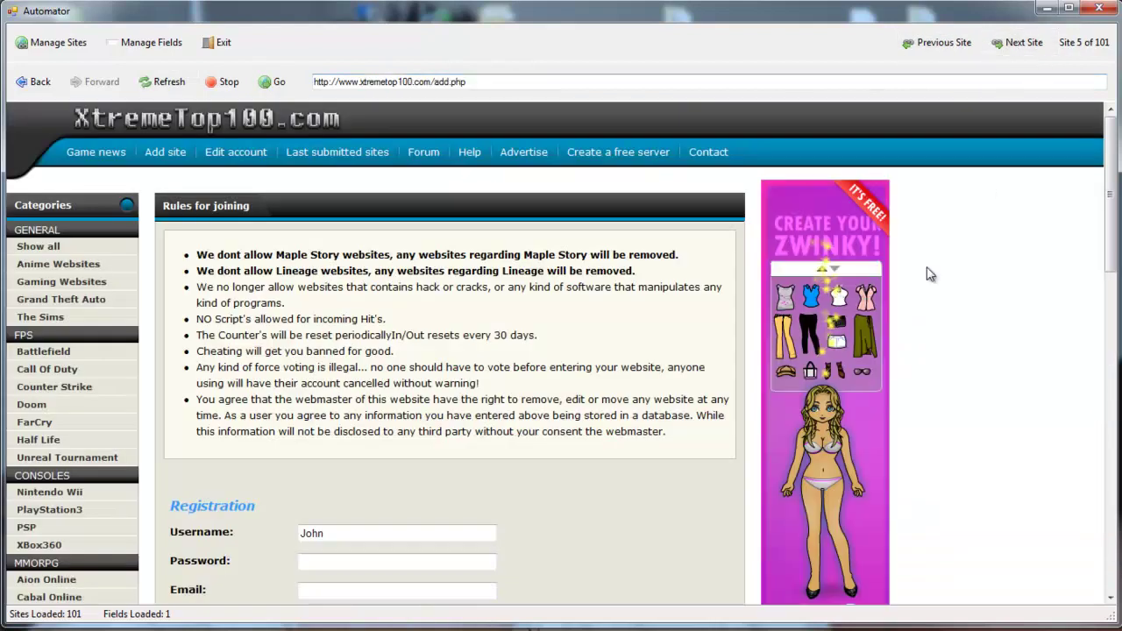
{"action": "left_click", "coordinate": [654, 84]}
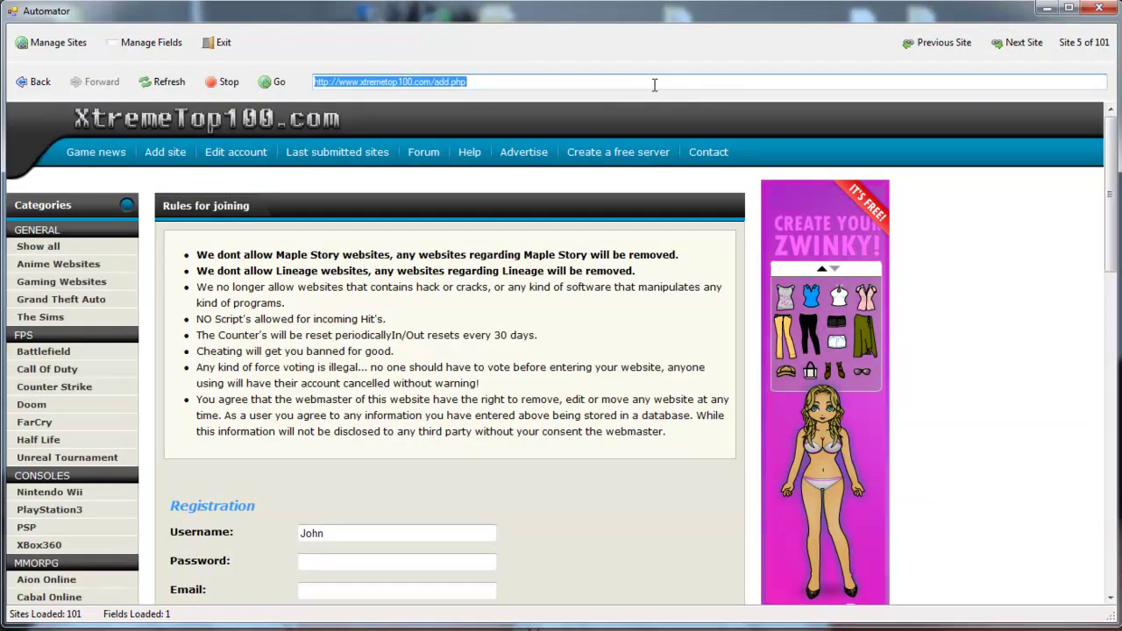
{"action": "type", "text": "facebook.com"}
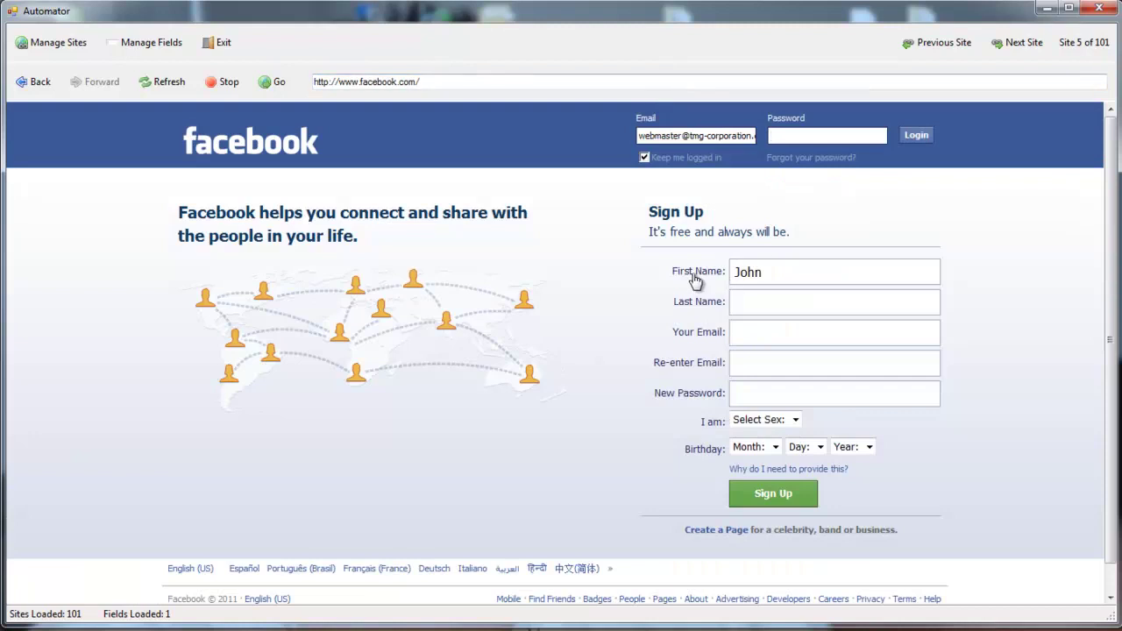
Step: Check the Birthday month list and highlight the Sign Up form's fields from First Name to I am
{"action": "left_click", "coordinate": [774, 447]}
{"action": "left_click", "coordinate": [768, 465]}
{"action": "left_click", "coordinate": [691, 436]}
{"action": "left_click_drag", "start_coordinate": [681, 279], "coordinate": [794, 430]}
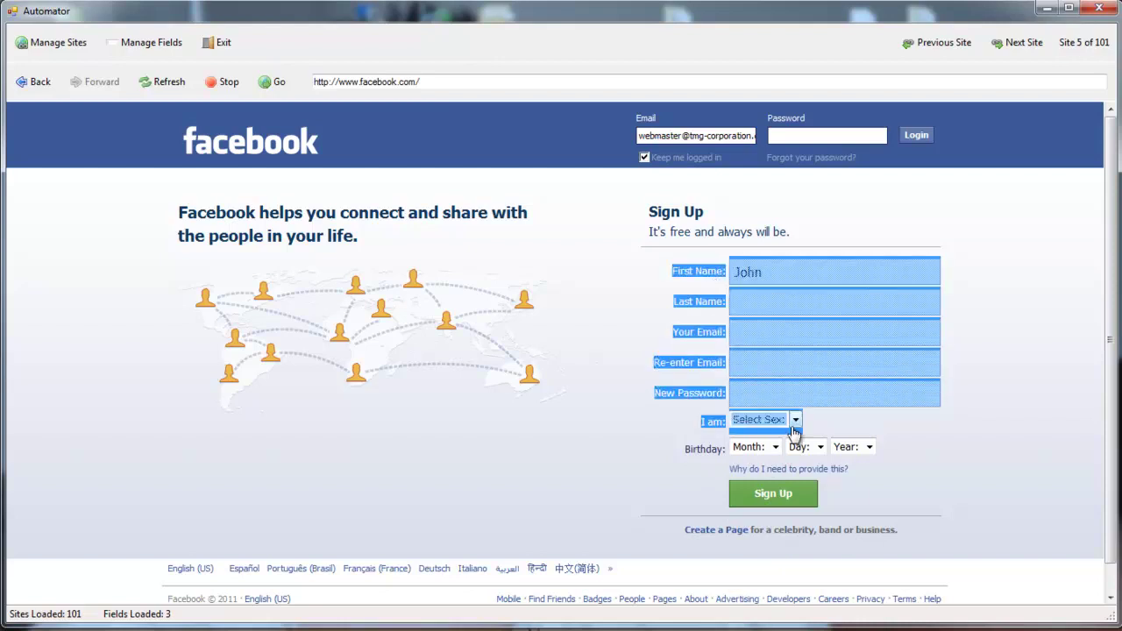
{"action": "left_click", "coordinate": [1011, 206]}
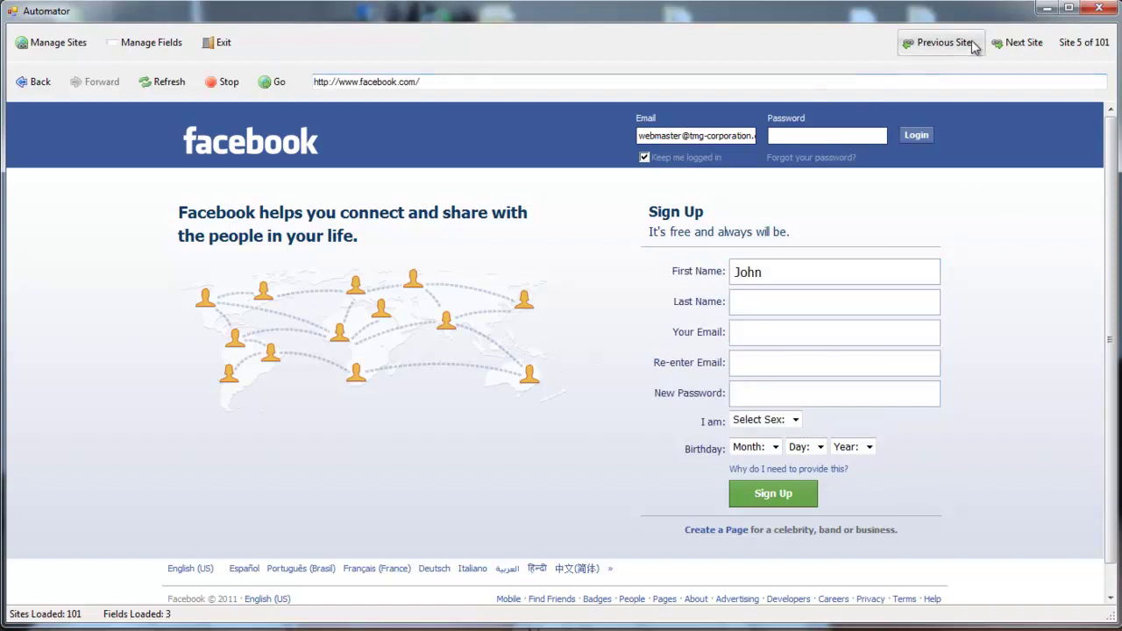
Step: Advance to the next loaded site and look over the Game Top Sites join form
{"action": "left_click", "coordinate": [1016, 42]}
{"action": "scroll", "coordinate": [926, 334], "scroll_direction": "down", "scroll_amount": 3}
{"action": "scroll", "coordinate": [925, 333], "scroll_direction": "up", "scroll_amount": 3}
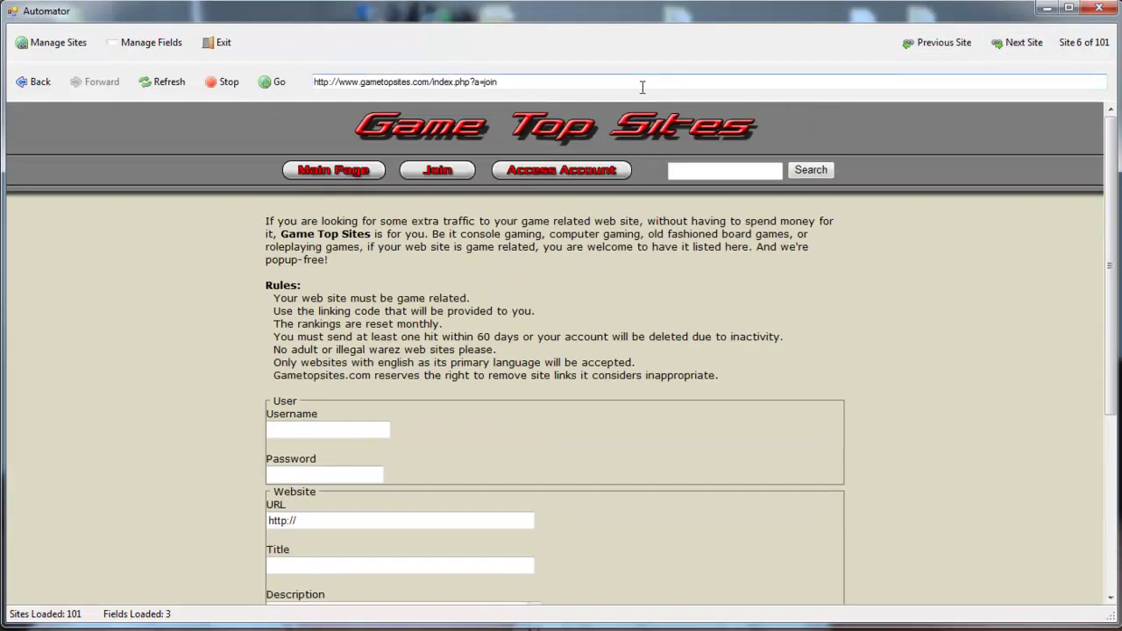